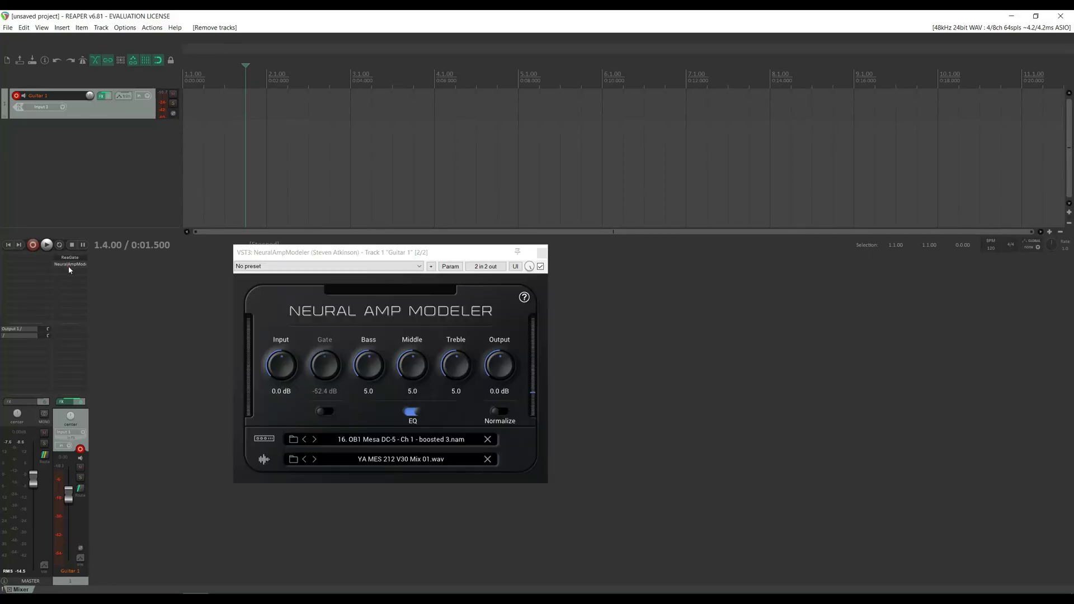
Open the first effect on the Guitar 1 track and rearrange the plugin windows alongside NeuralAmpModeler
drag(386, 253, 475, 137)
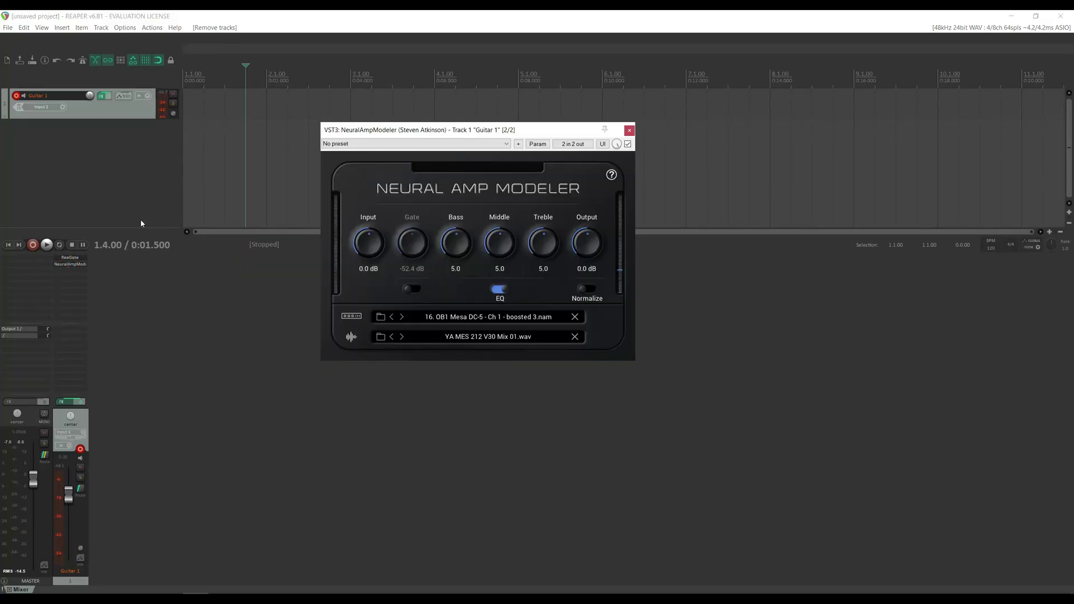
click(66, 259)
drag(785, 199, 268, 386)
drag(411, 131, 480, 126)
drag(98, 119, 102, 143)
drag(239, 381, 205, 348)
drag(507, 124, 629, 300)
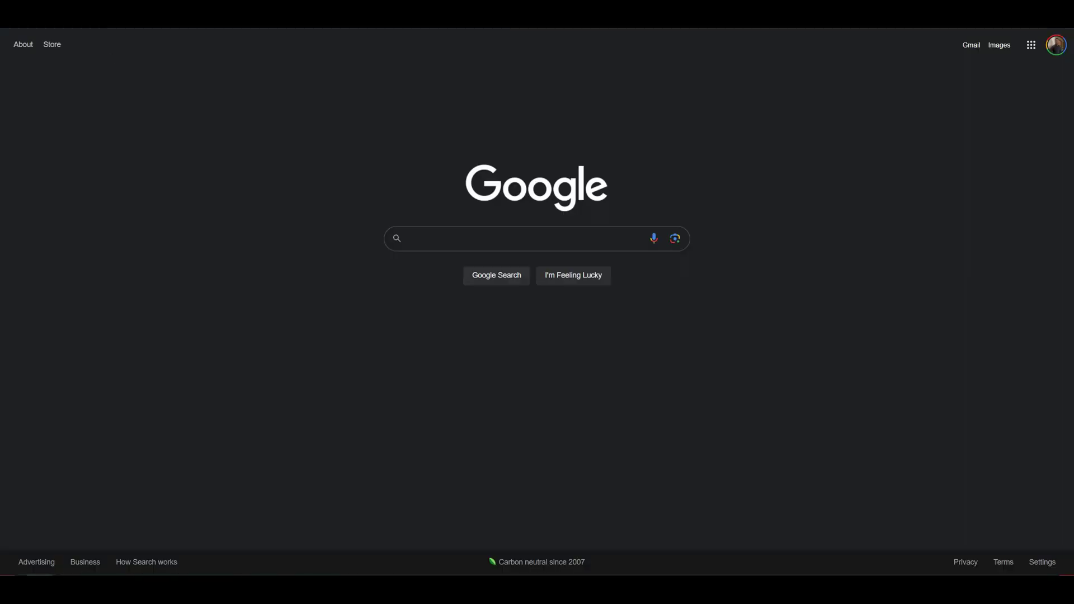
Go to the Neural Amp Modeler website and open its Play page for NAM users
key(ctrl+l)
text(neu)
key(Return)
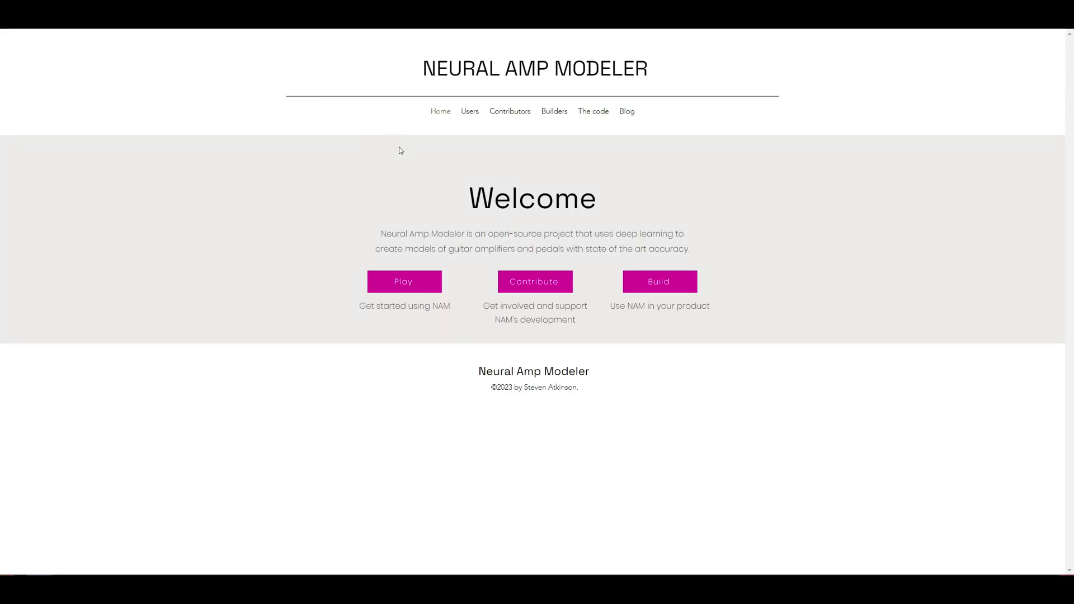
click(398, 291)
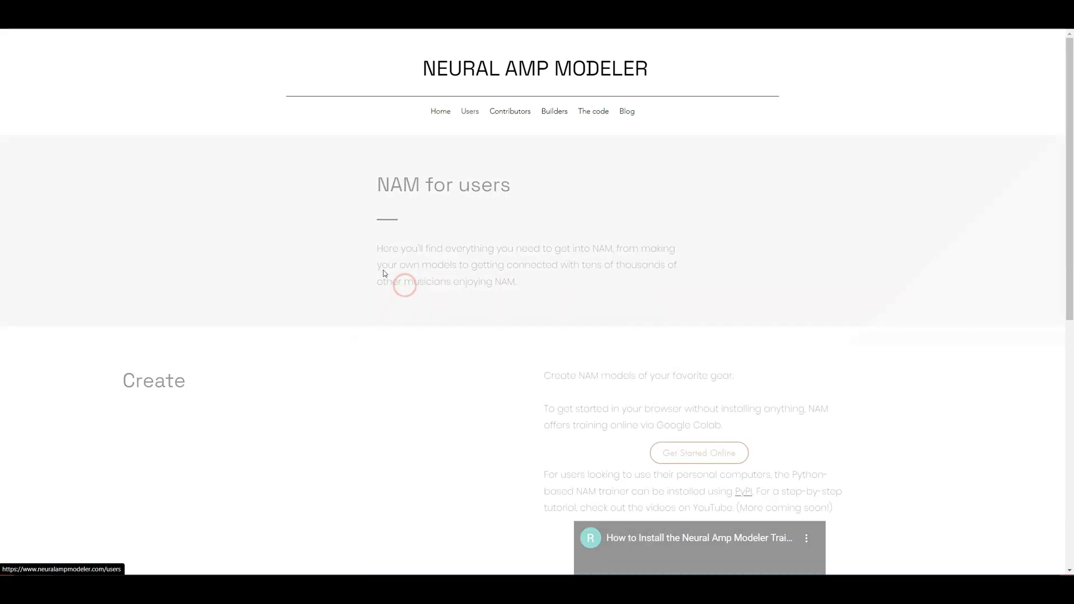
Download the Windows installer for the NAM plugin and save NeuralAmpModeler-v0.7.4-win to the Downloads folder
scroll(448, 357, down, 5)
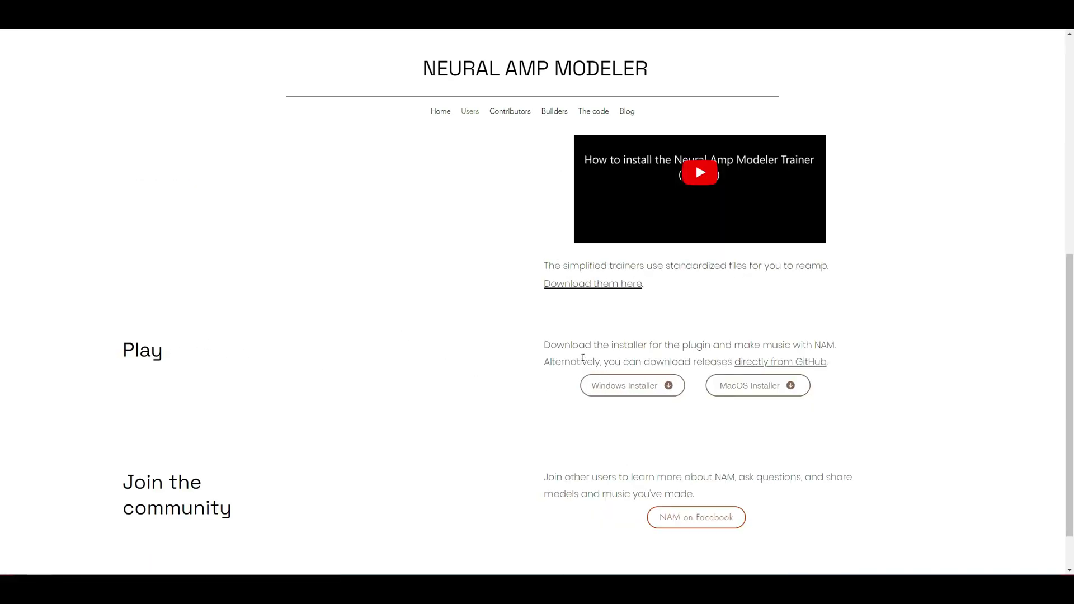
click(627, 387)
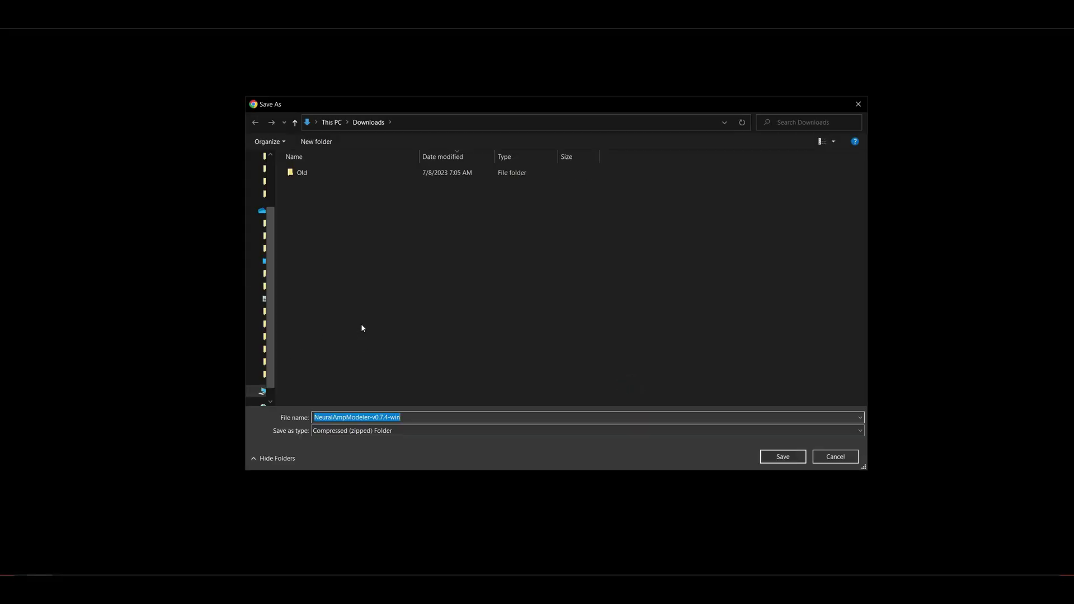
click(777, 456)
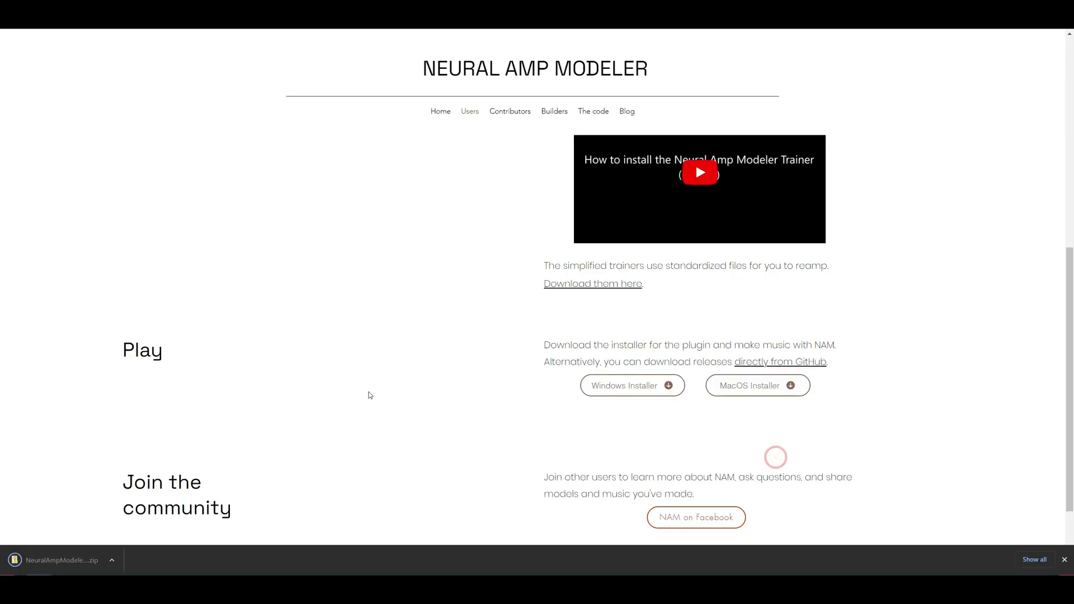
Open the downloaded zip and run NeuralAmpModeler Installer, allowing it through the Windows protection warning
click(65, 558)
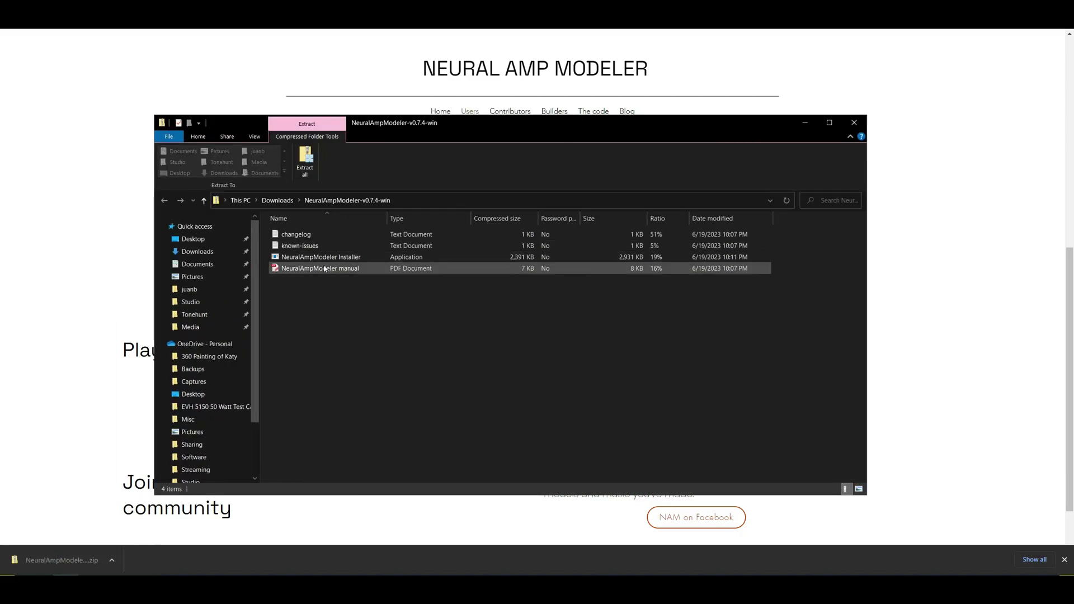
double_click(325, 257)
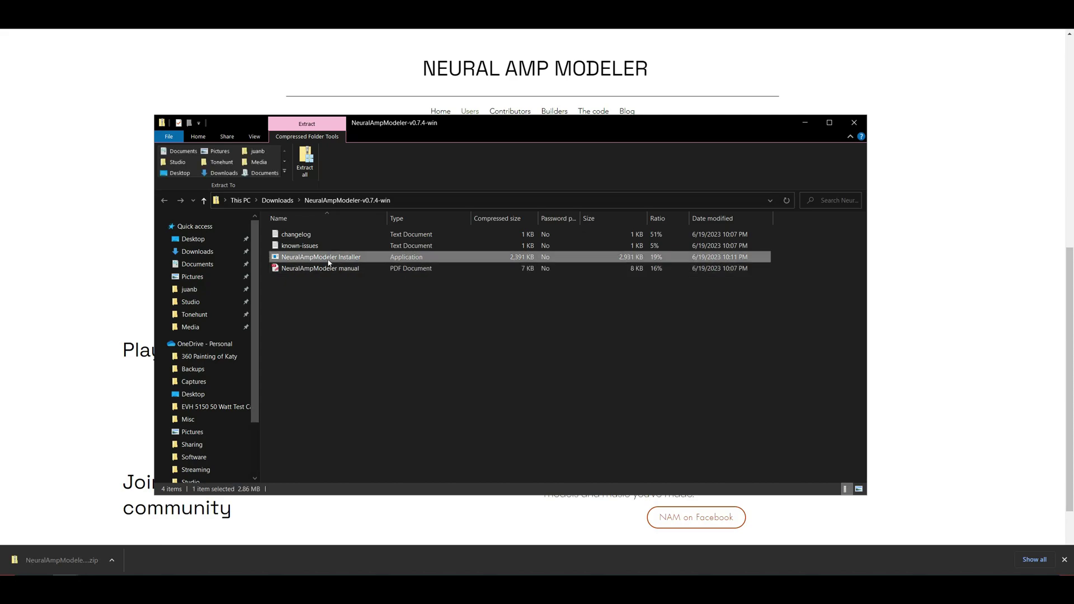
click(533, 308)
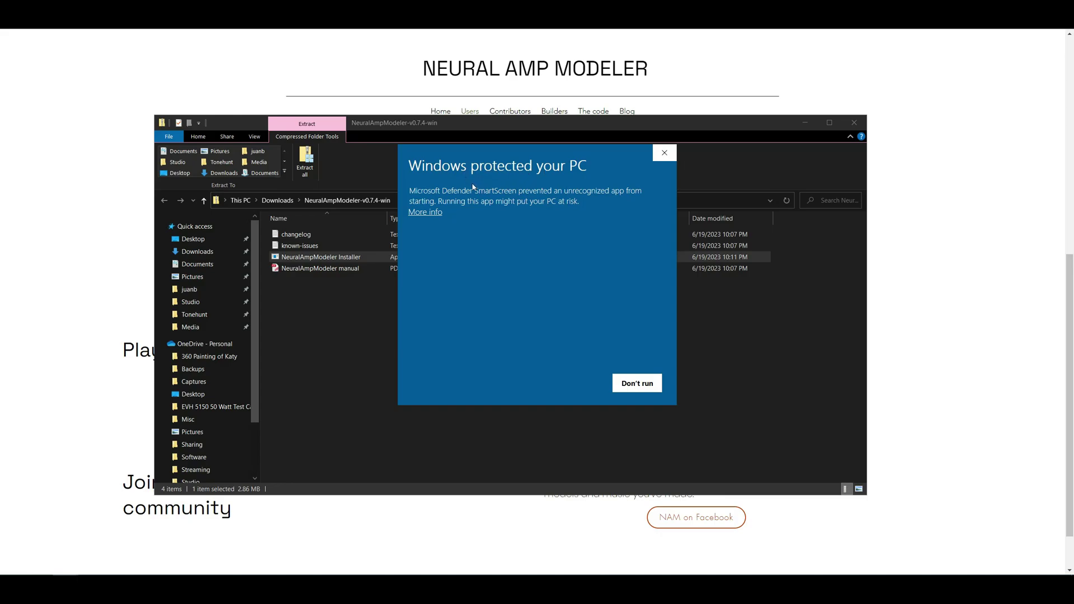
click(432, 212)
click(576, 383)
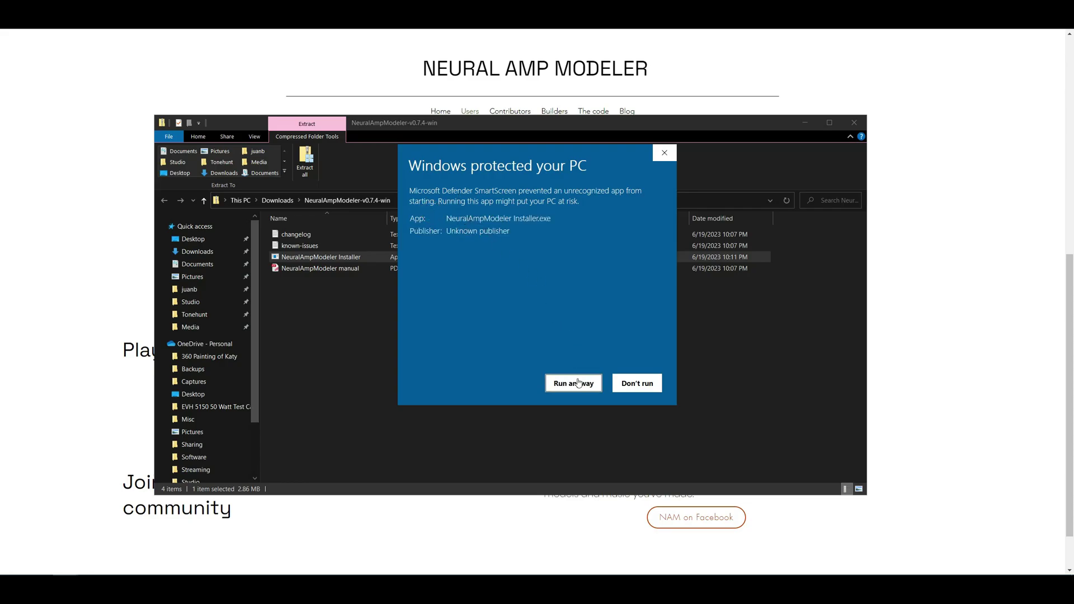
Accept the license agreement and complete the full installation with the standalone application and 64-bit VST3 plugin
click(482, 339)
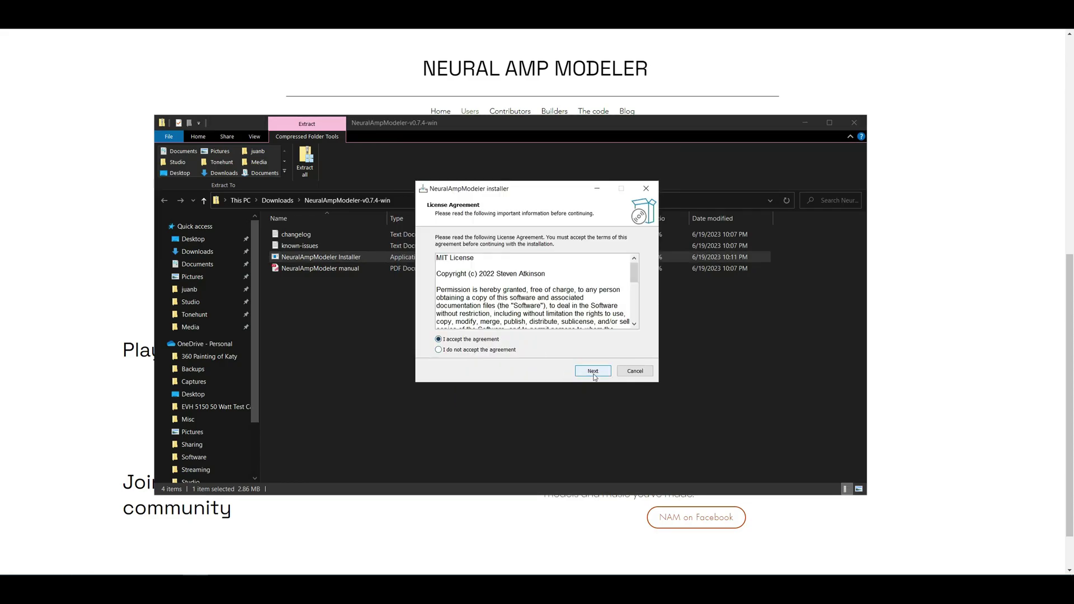
click(593, 373)
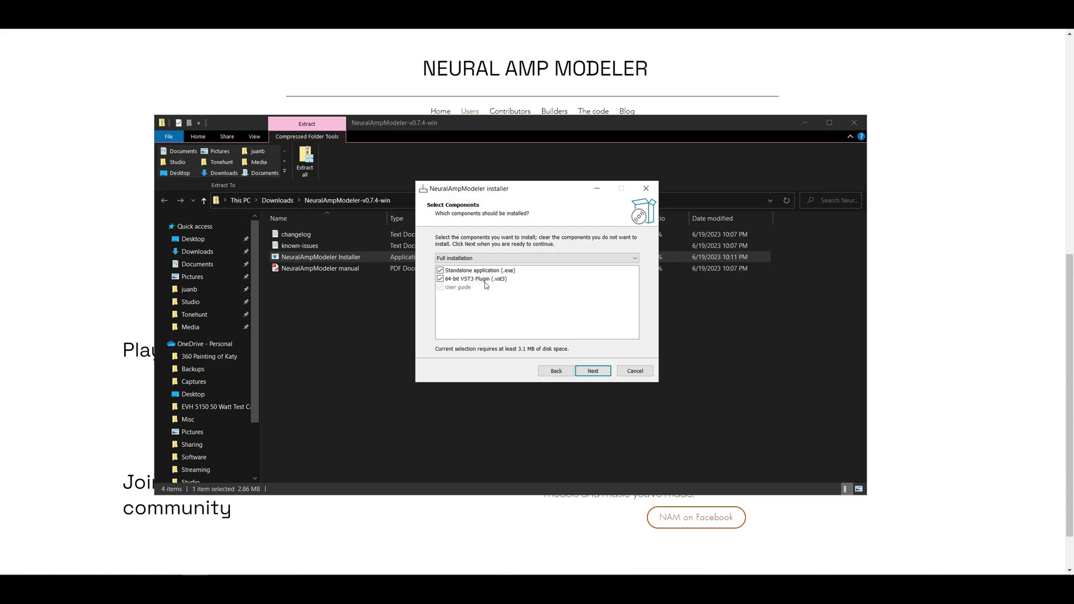
click(590, 373)
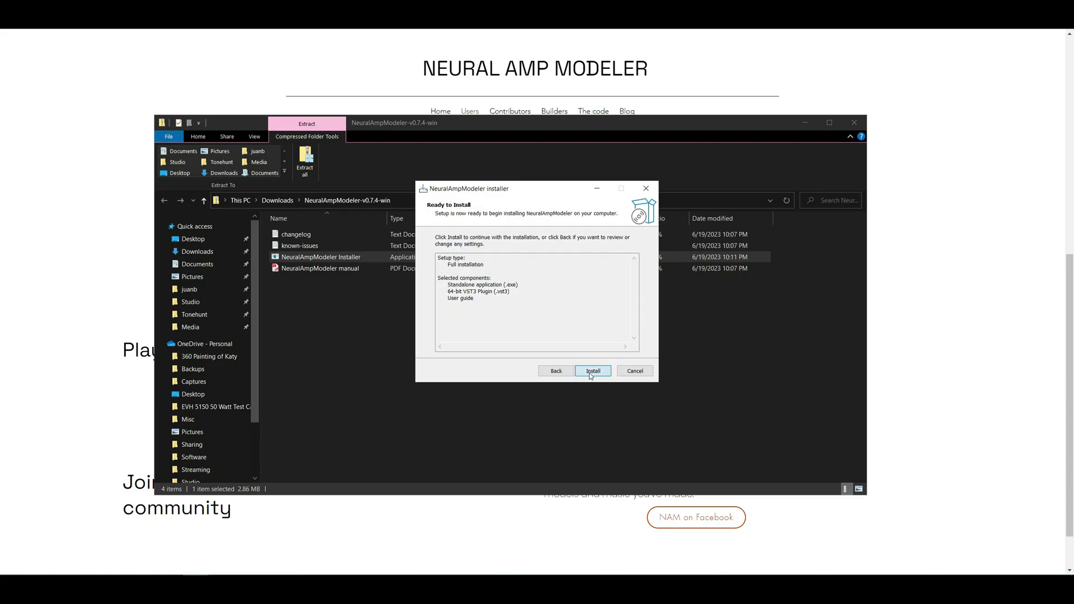
click(591, 372)
click(592, 372)
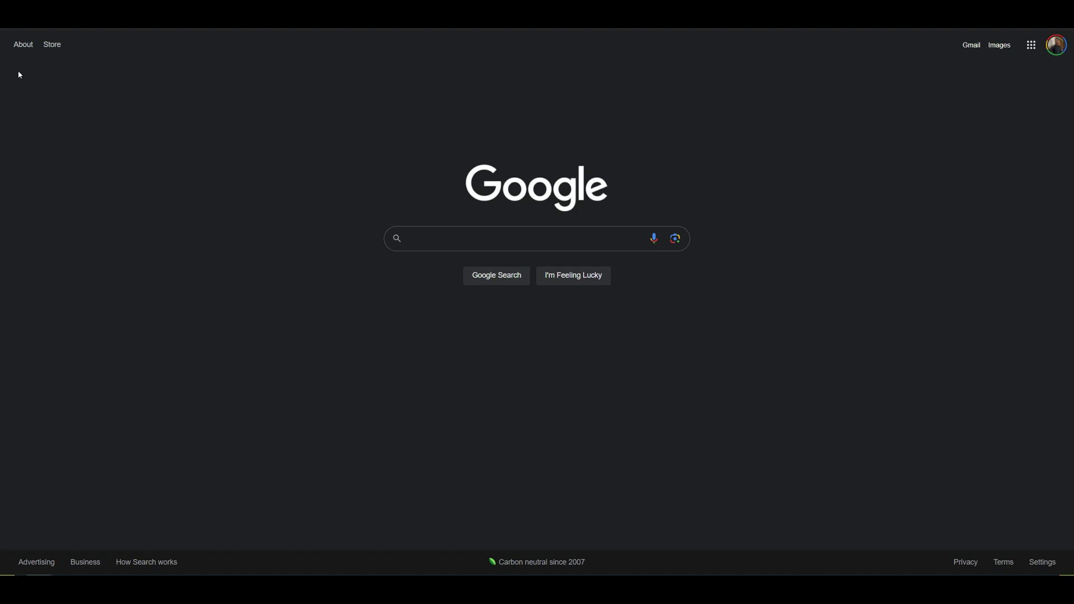
Go to the reaper.fm website and look over its home page
key(ctrl+l)
text(reaper.)
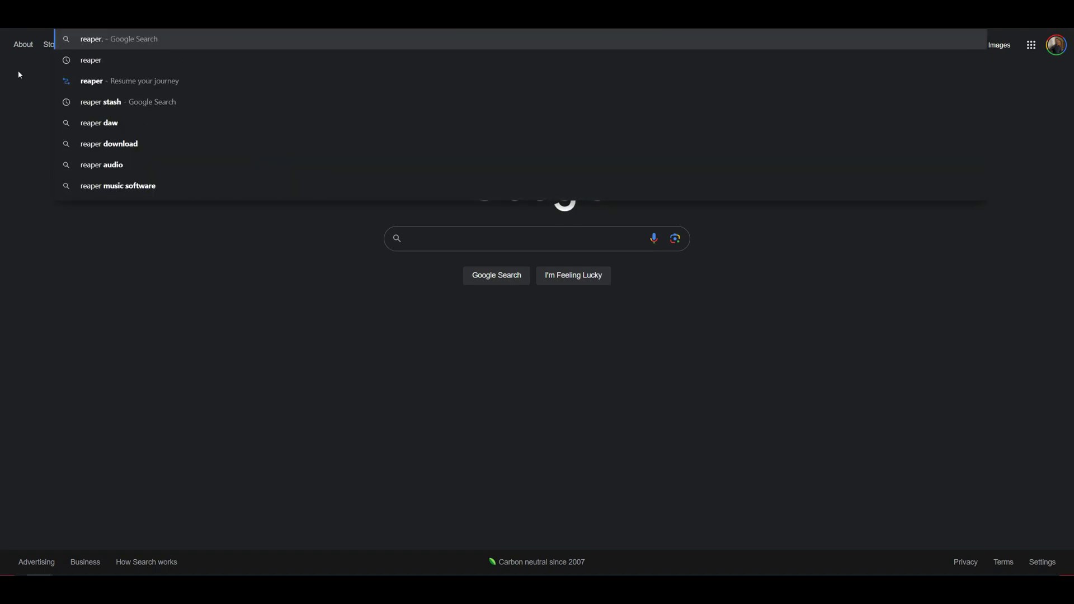
text(fm)
key(Return)
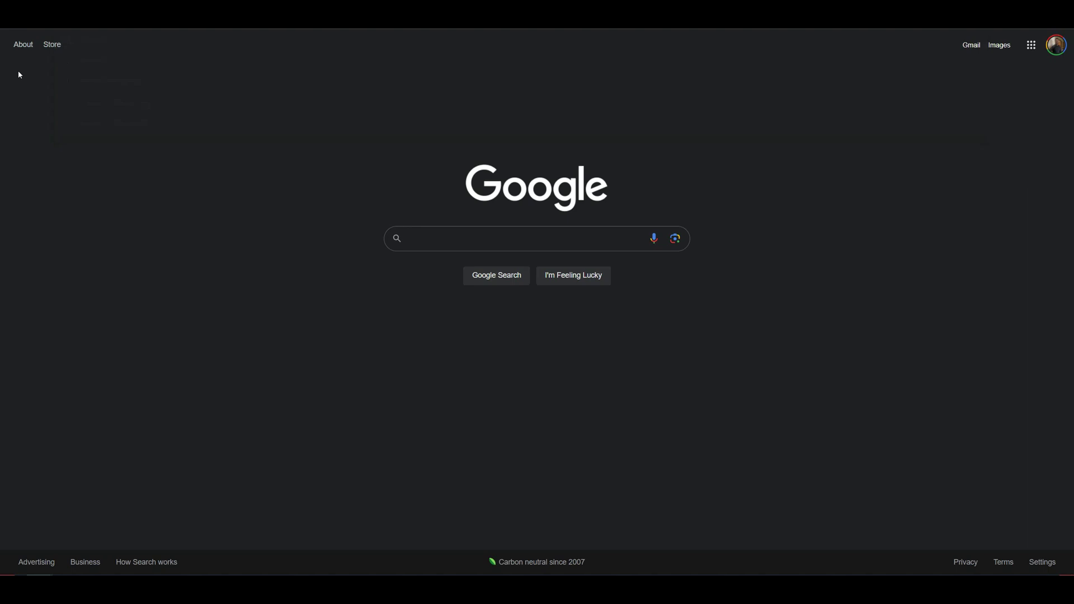
scroll(430, 277, down, 3)
scroll(428, 273, up, 3)
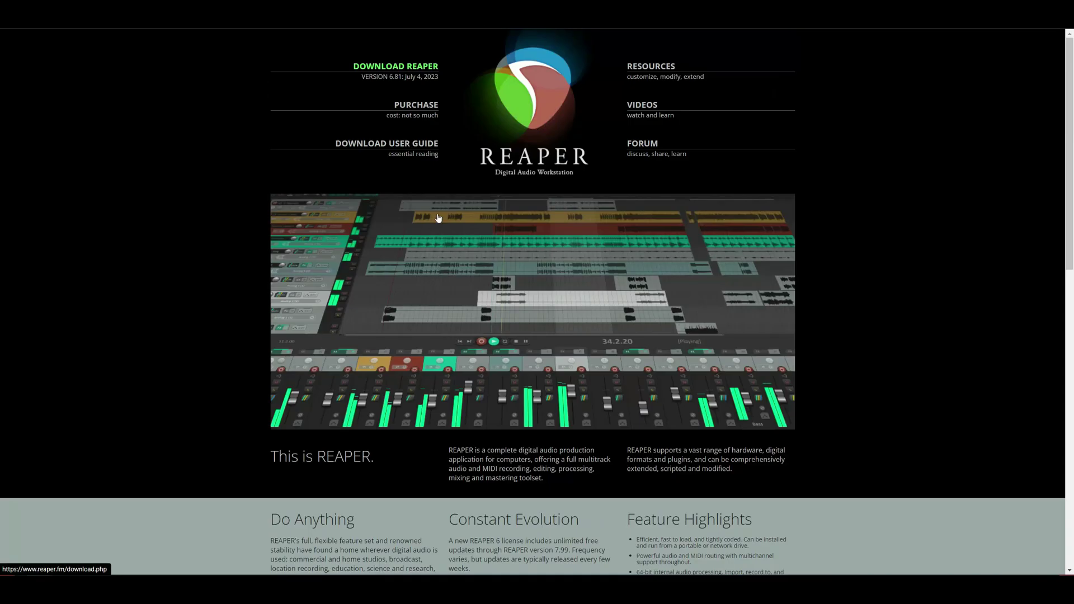
Download the Windows 64-bit version of REAPER and save reaper681_x64-install to the Downloads folder
click(412, 79)
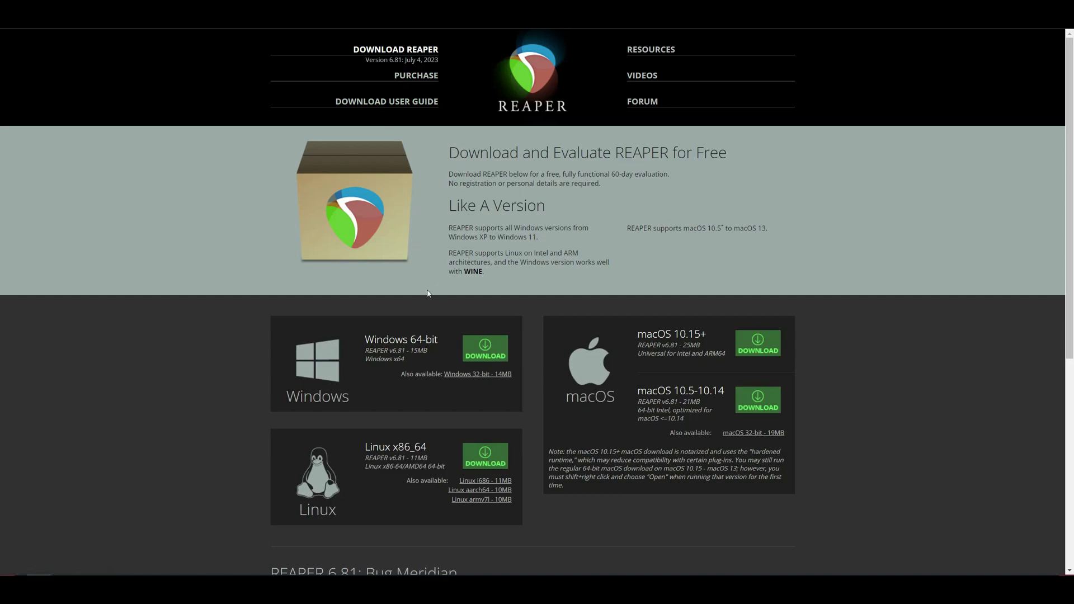
click(480, 352)
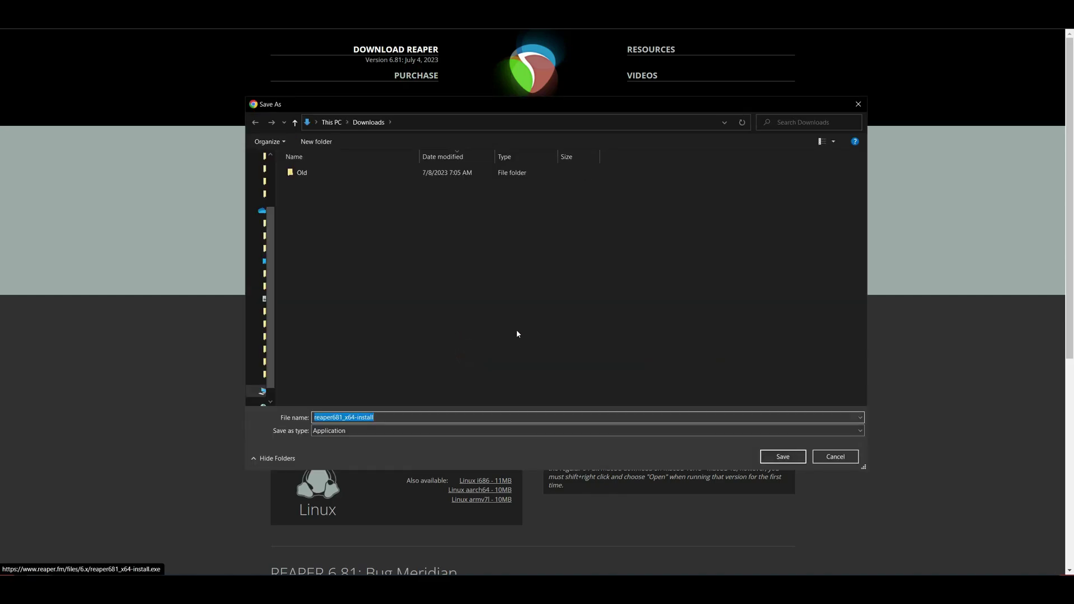
click(784, 463)
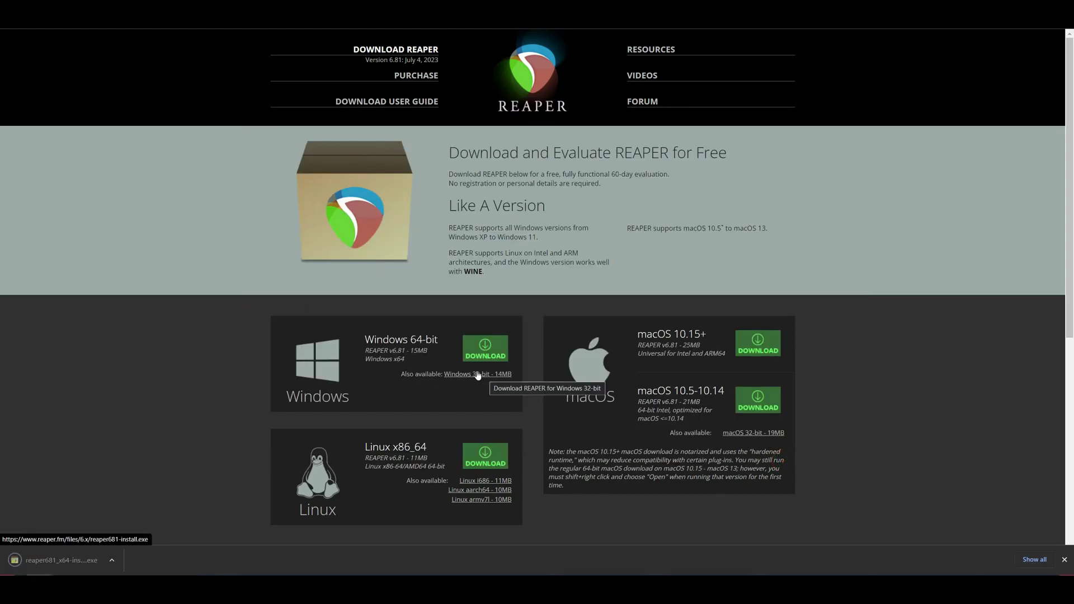
Run the REAPER installer, accept its license and choose a portable install in C:\REAPER
click(56, 556)
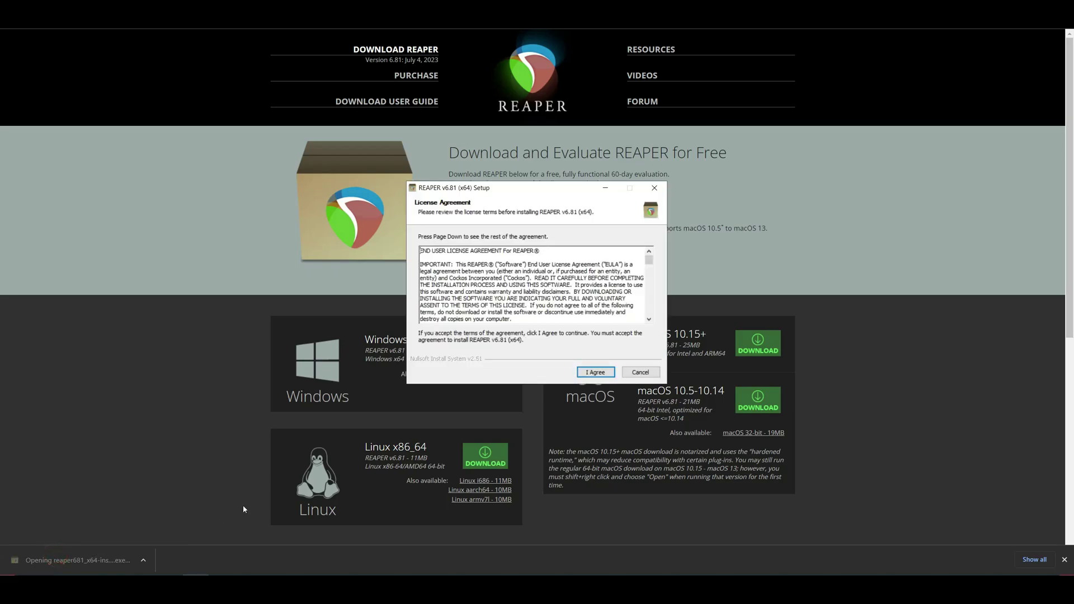
click(588, 369)
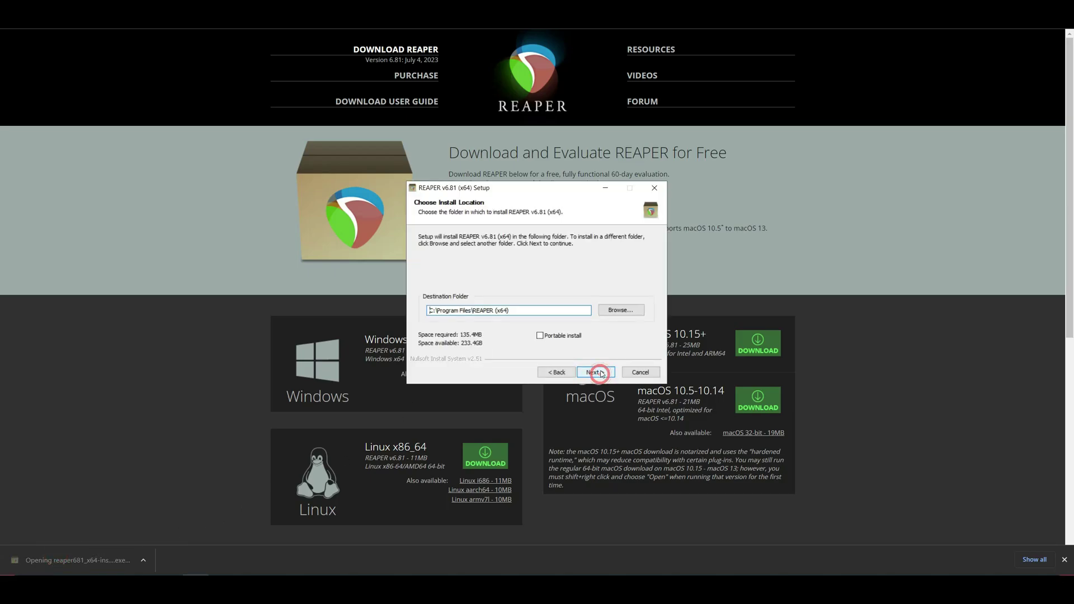
click(540, 336)
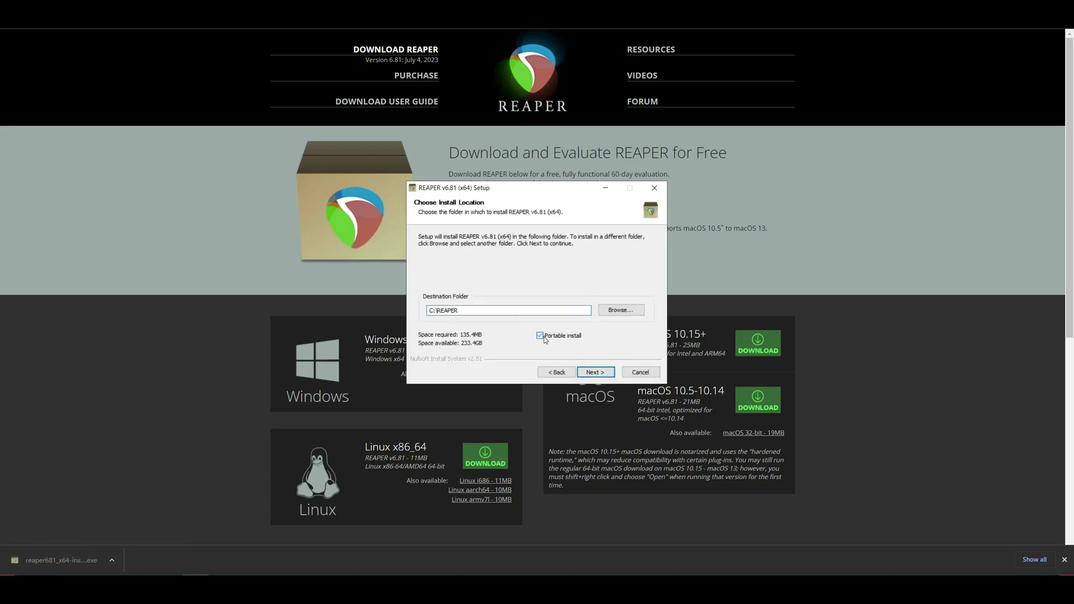
click(541, 336)
click(541, 336)
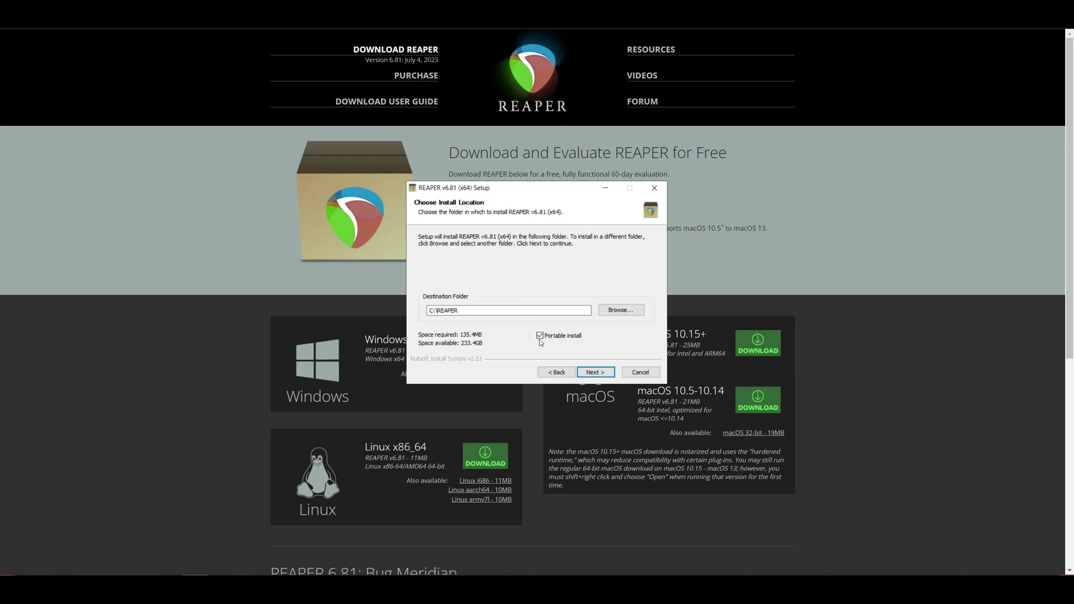
click(596, 375)
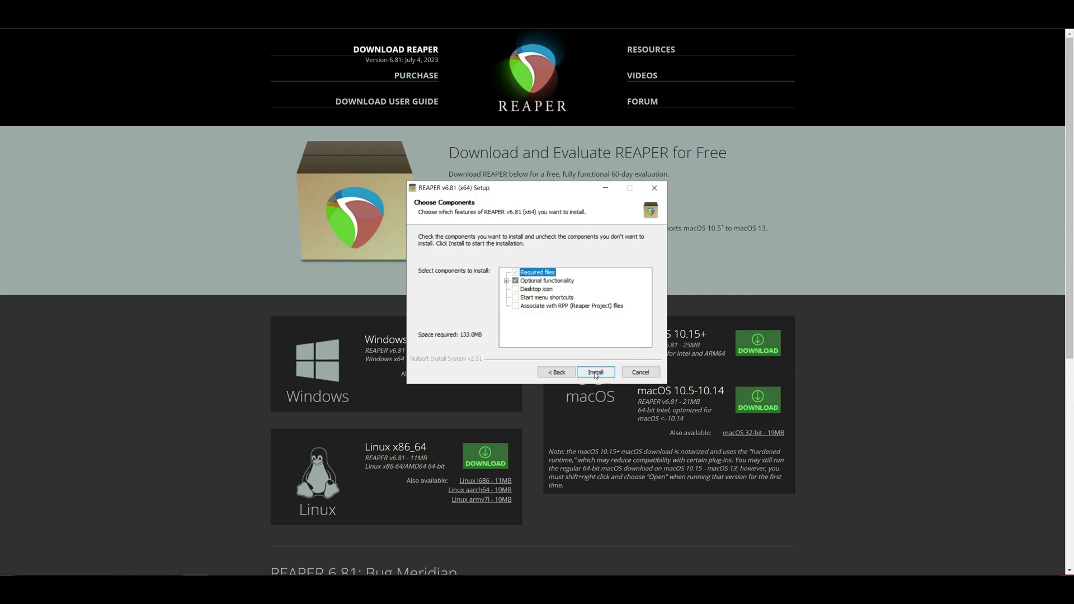
Install REAPER with the preselected components and launch it when setup completes
click(595, 374)
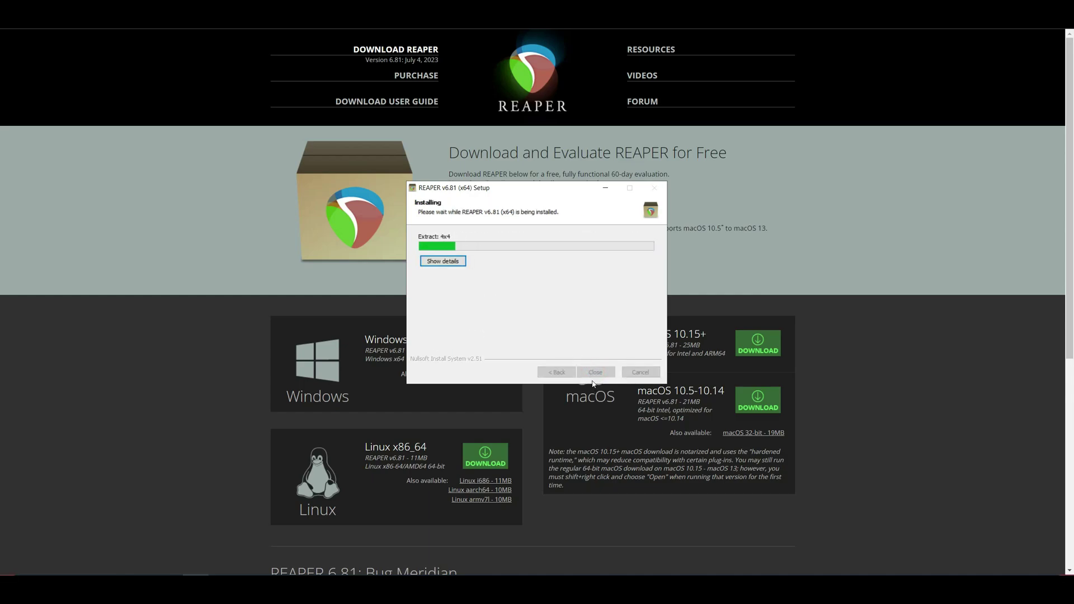
click(610, 373)
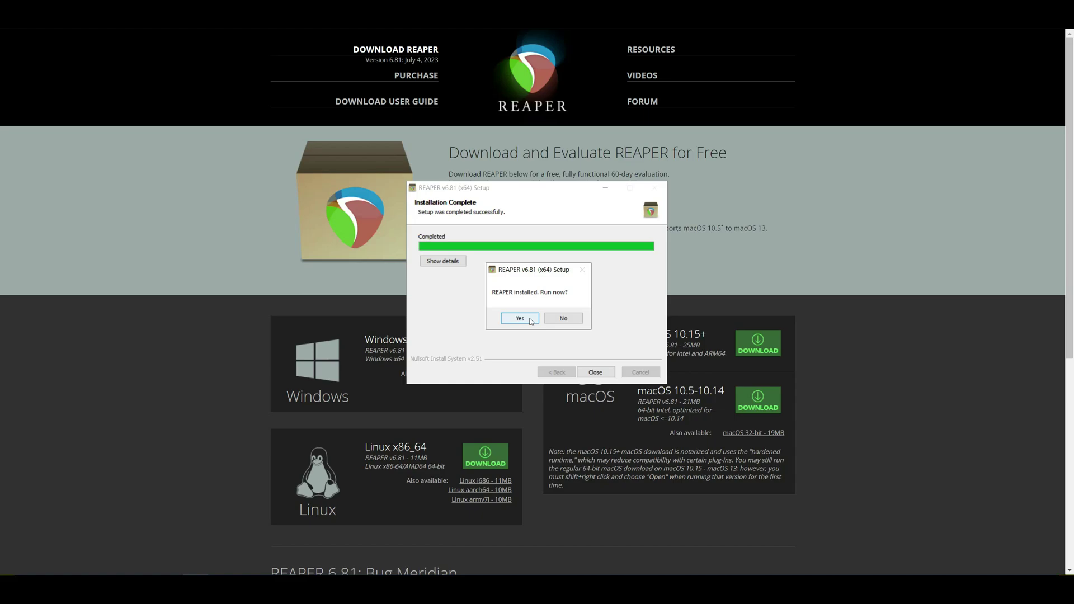
click(520, 318)
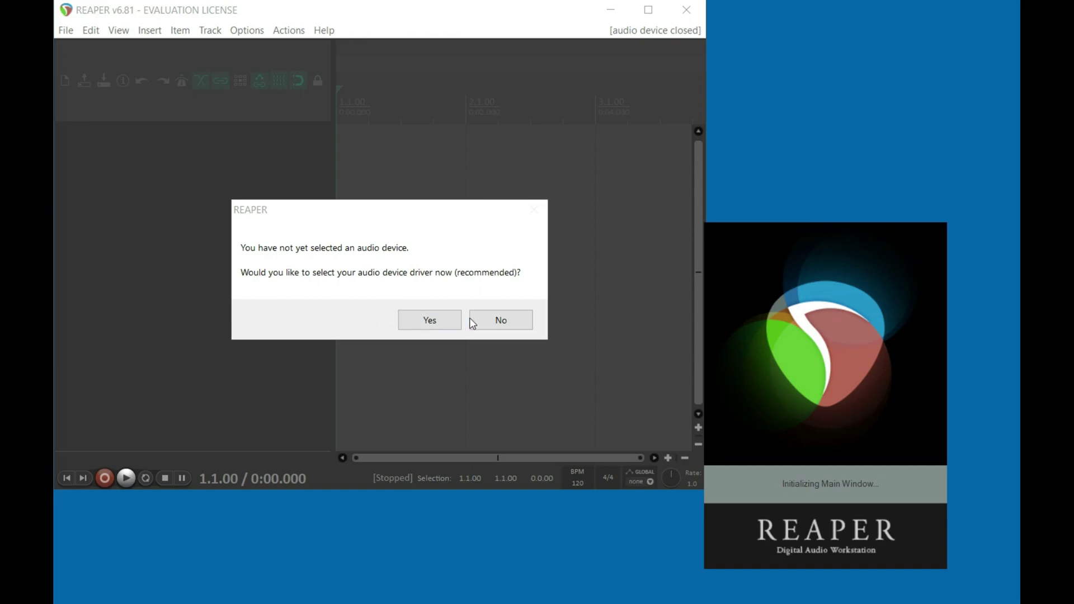
Decline choosing an audio device at startup, continue evaluating REAPER and maximize its main window
click(488, 320)
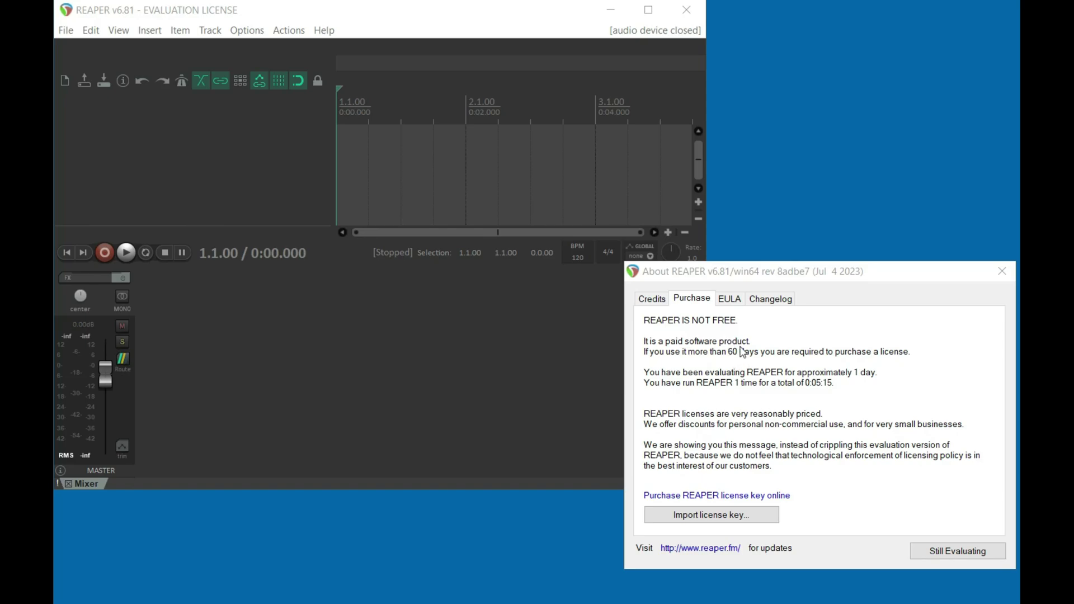
click(958, 551)
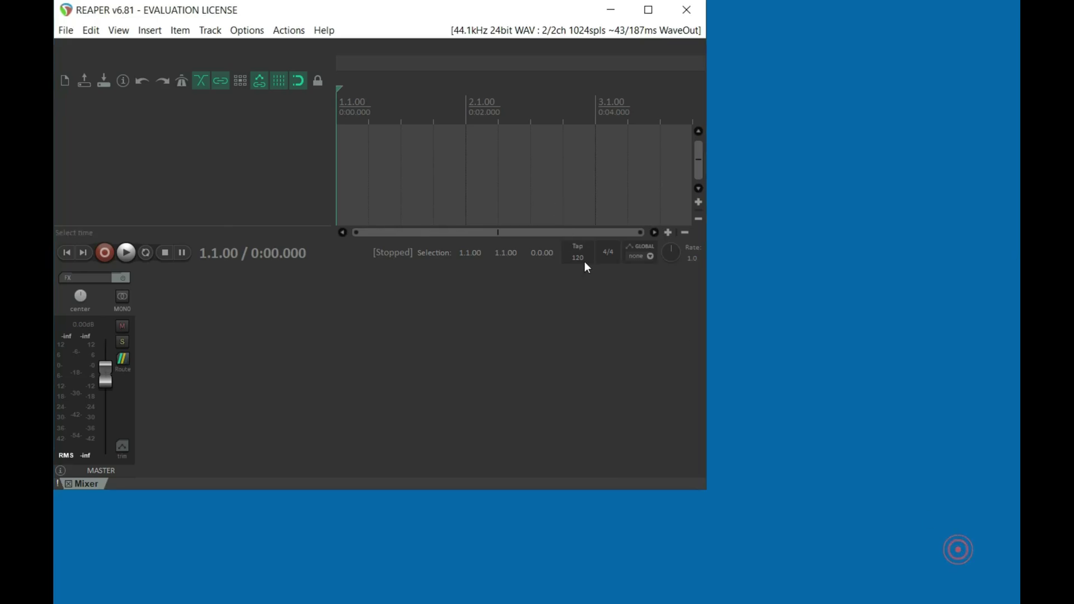
click(648, 9)
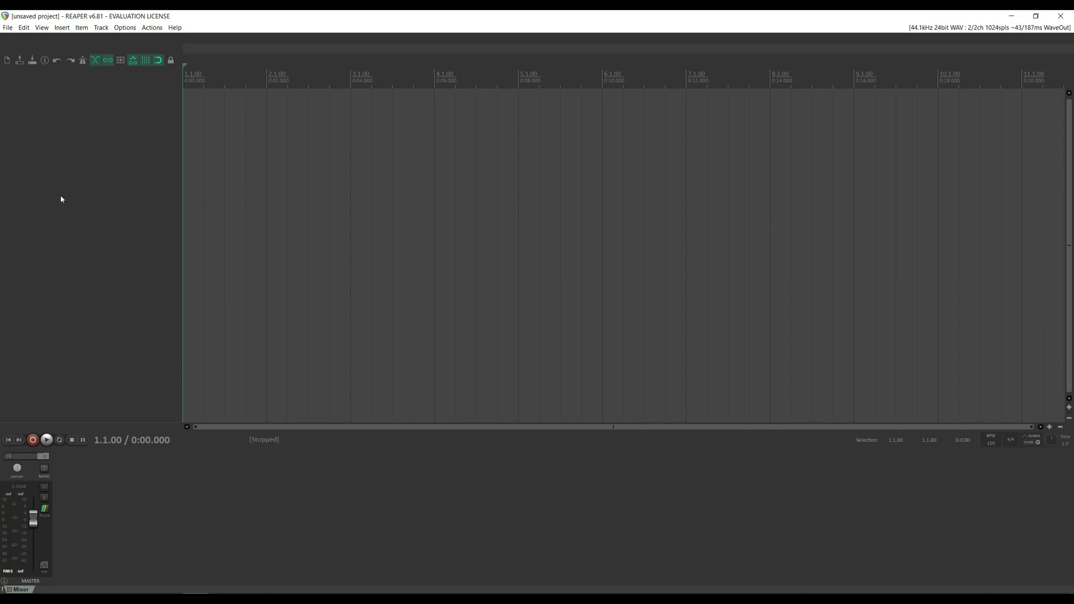
Open the audio device settings in REAPER's Preferences
click(123, 28)
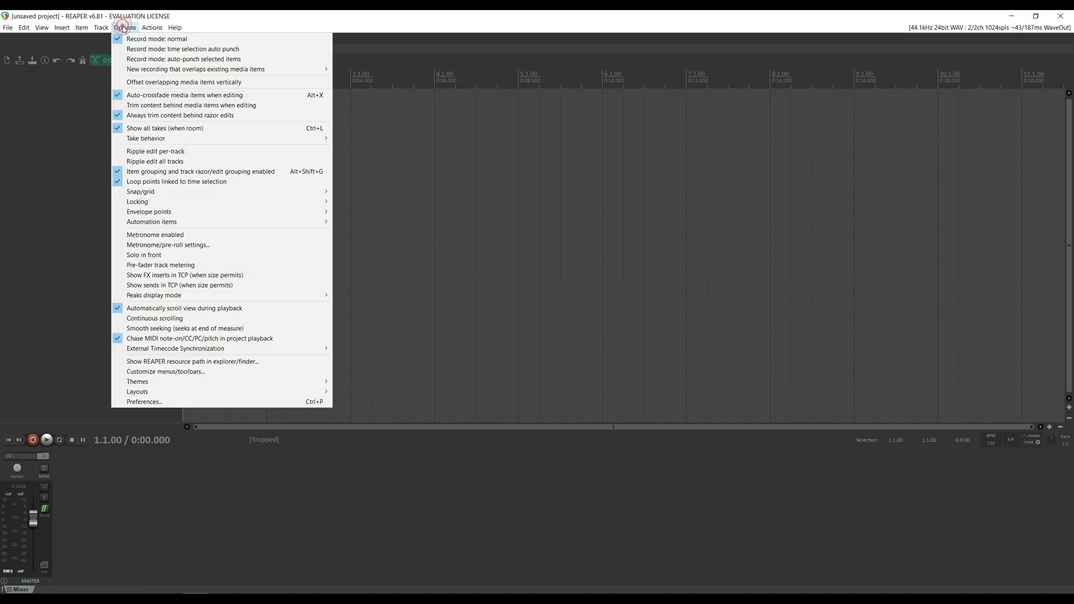
click(144, 400)
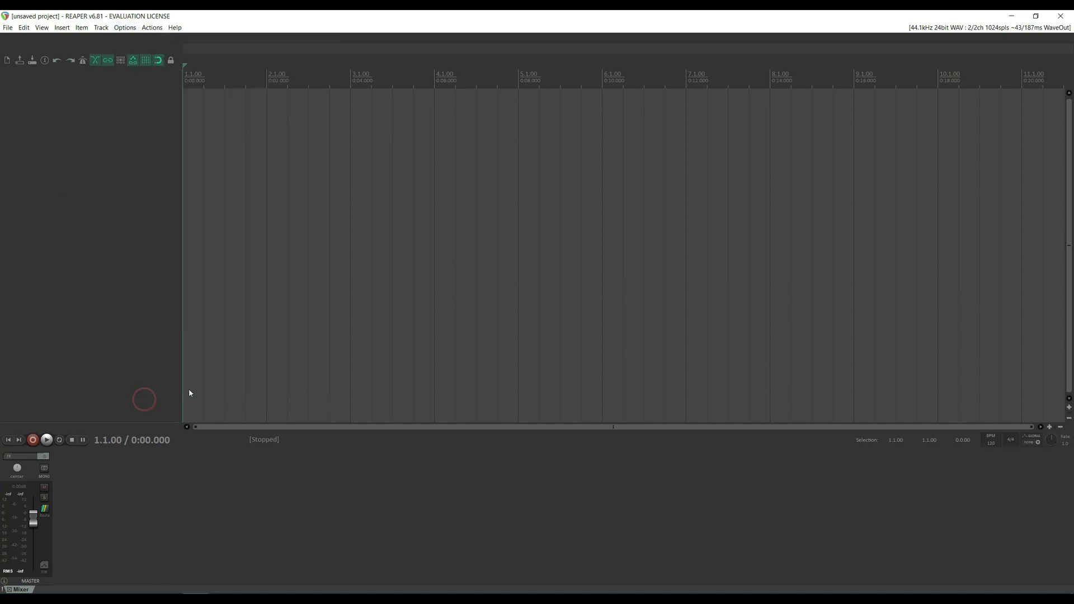
scroll(431, 285, up, 3)
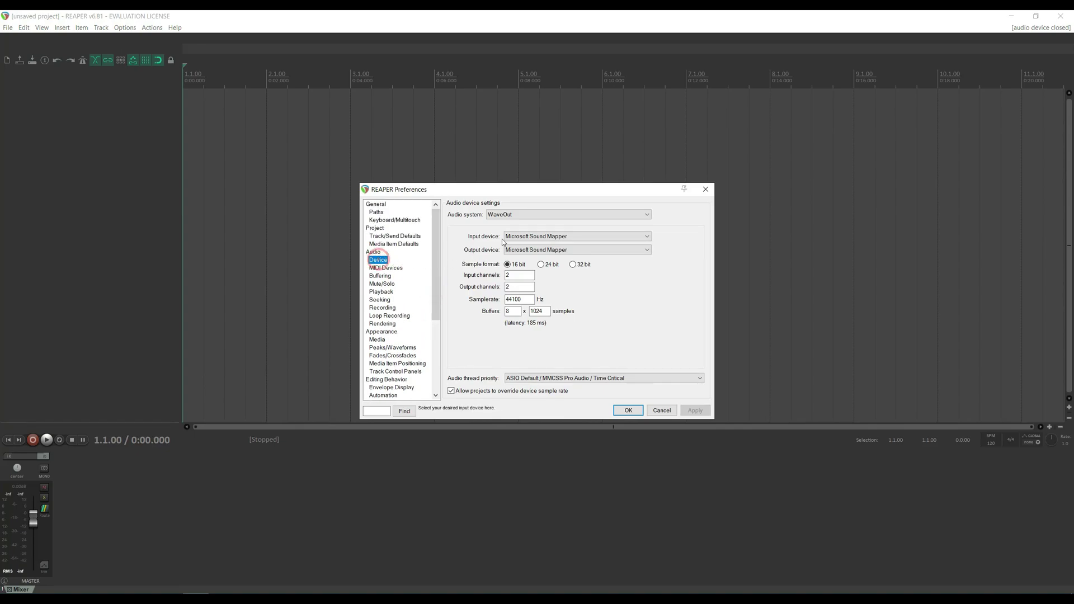
Set the audio system to ASIO and choose Focusrite USB ASIO as the driver
click(530, 216)
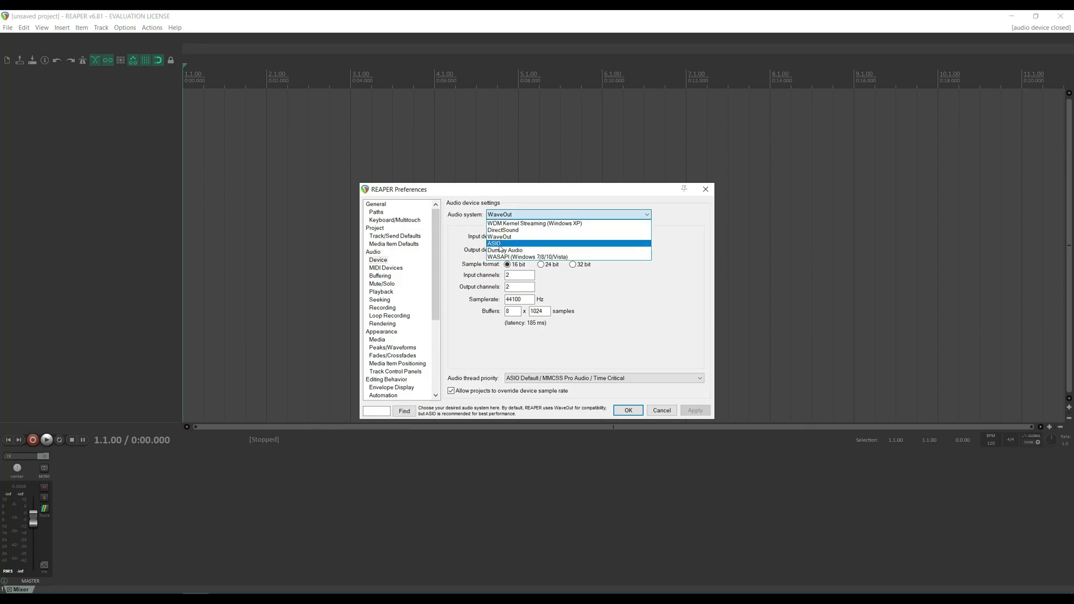
click(499, 246)
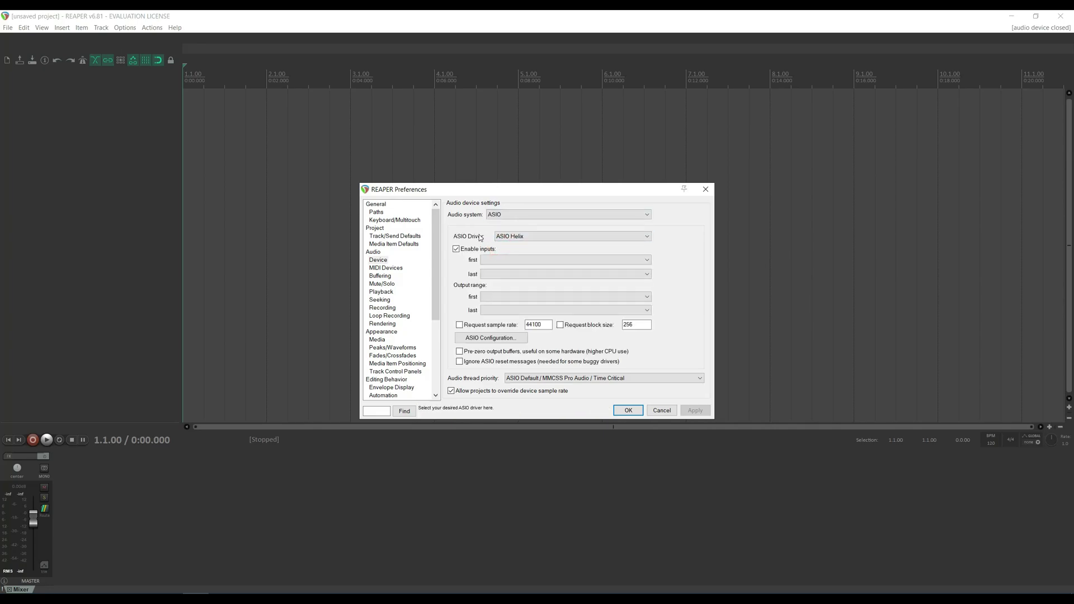
click(511, 236)
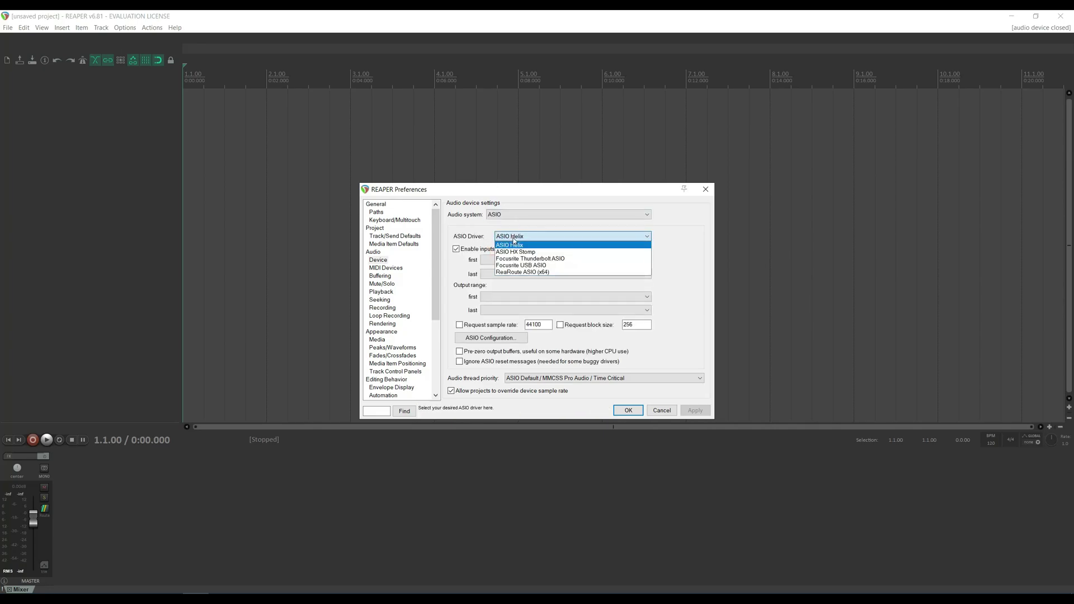
click(532, 266)
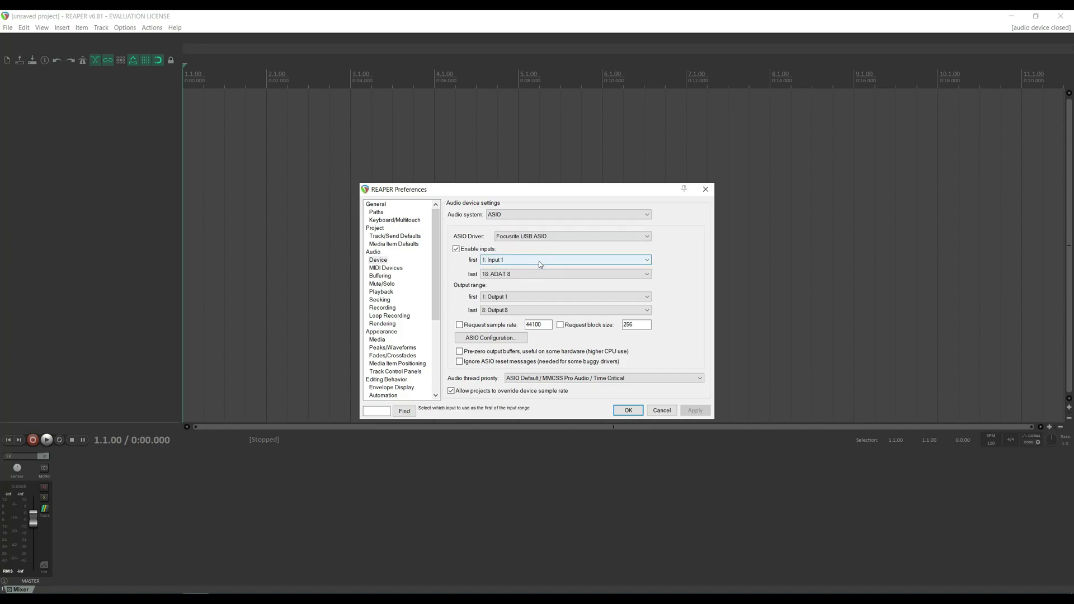
Set the enabled input range from Input 1 to Input 4
click(514, 263)
click(513, 263)
click(512, 272)
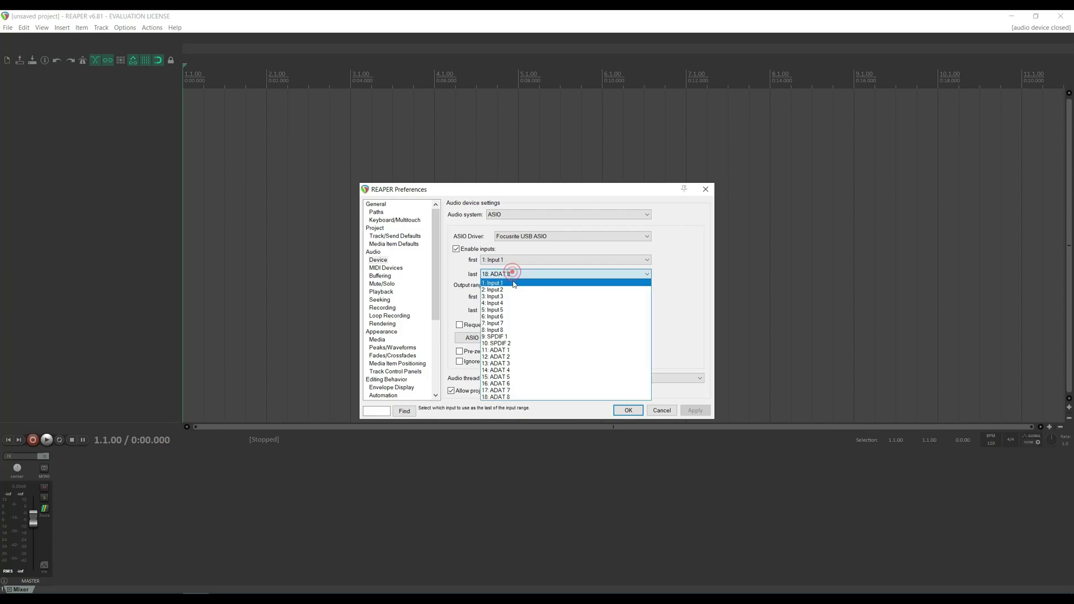
click(509, 303)
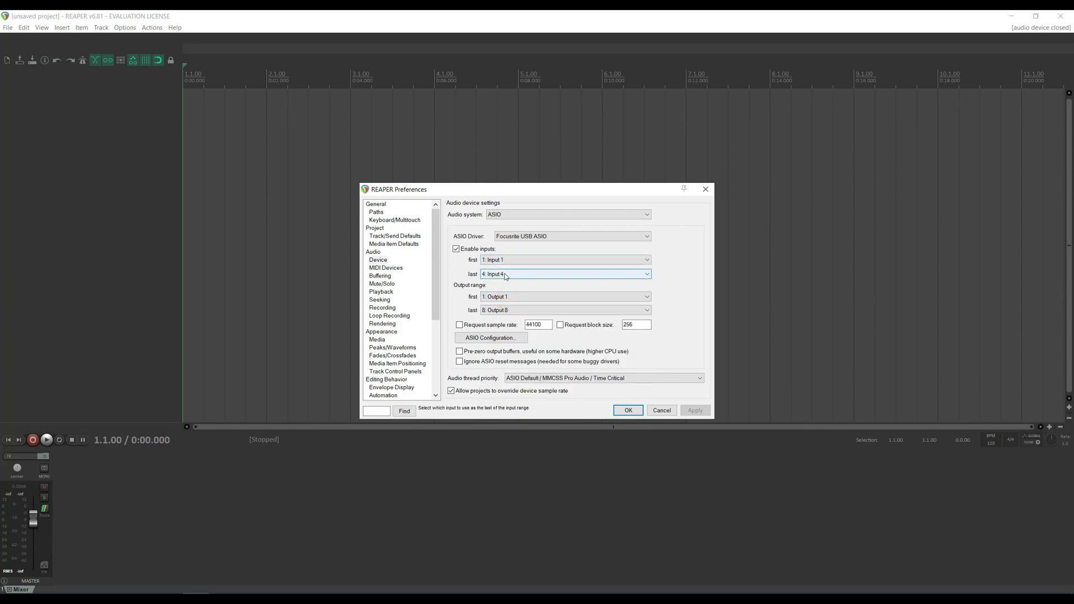
click(513, 278)
click(415, 275)
click(509, 296)
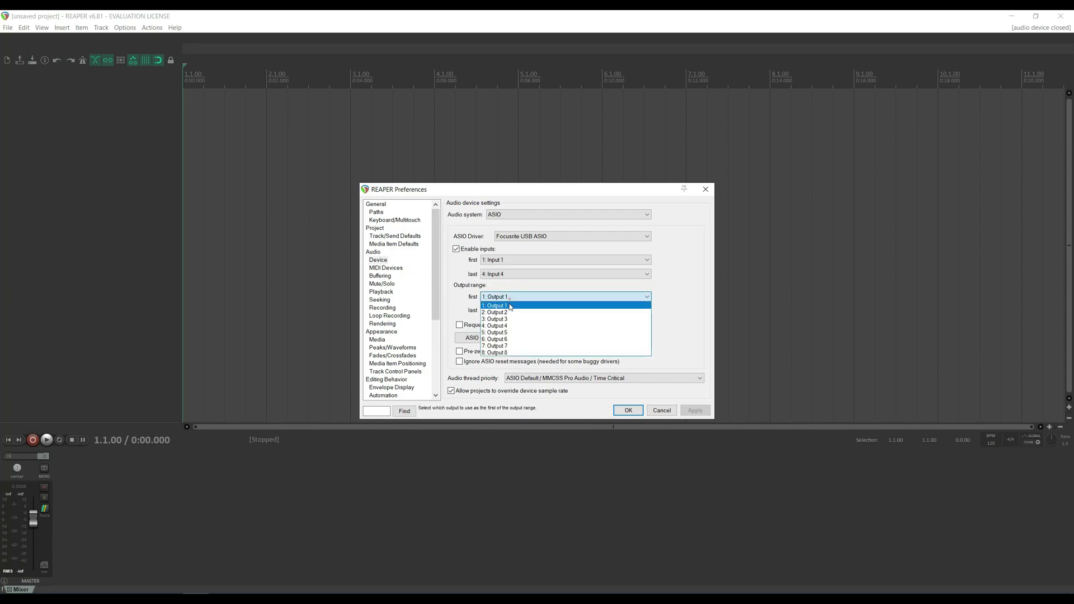
click(508, 352)
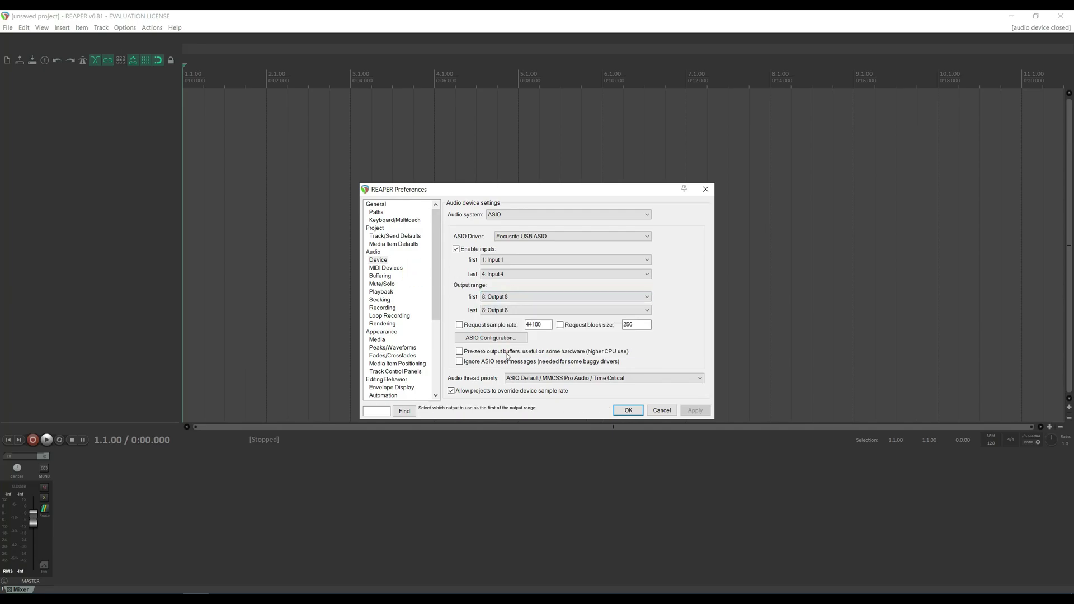
click(509, 297)
click(509, 304)
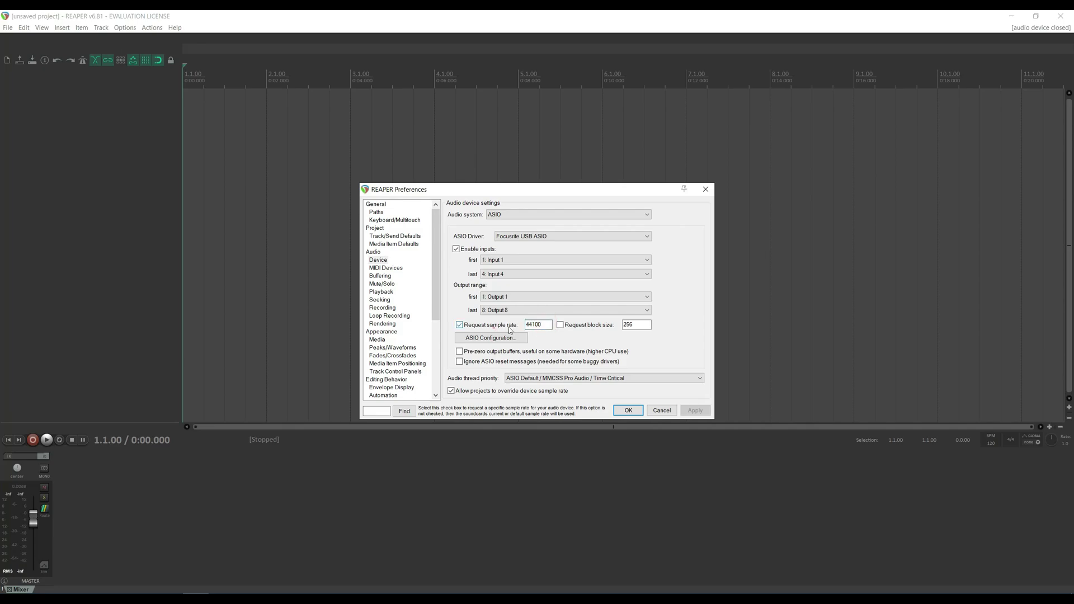
Request a sample rate of 48000 and a block size of 64 for the audio device
double_click(543, 325)
text(4)
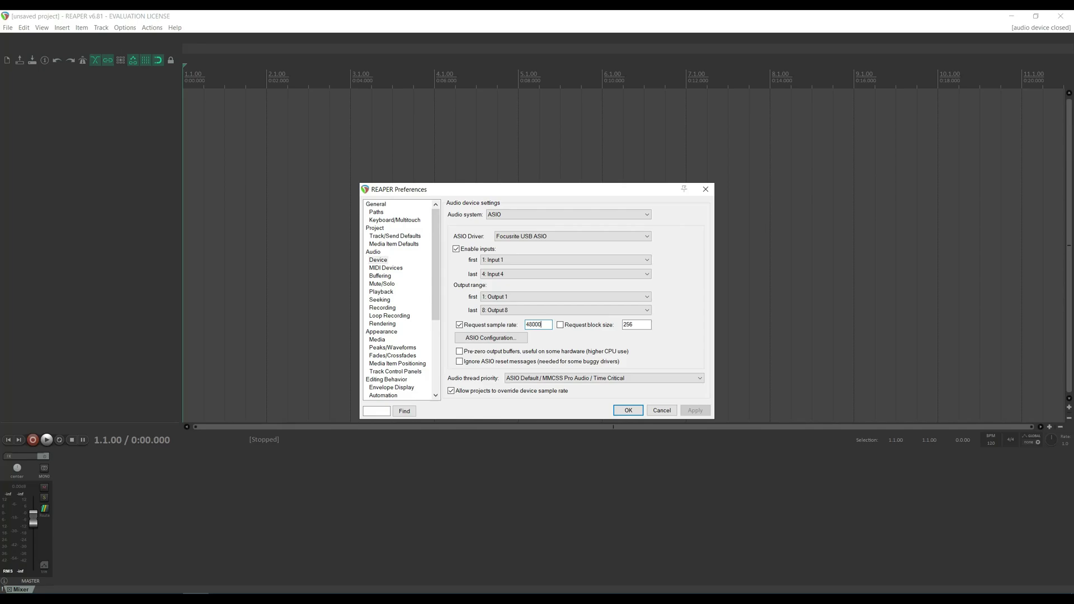
key(Tab)
click(561, 327)
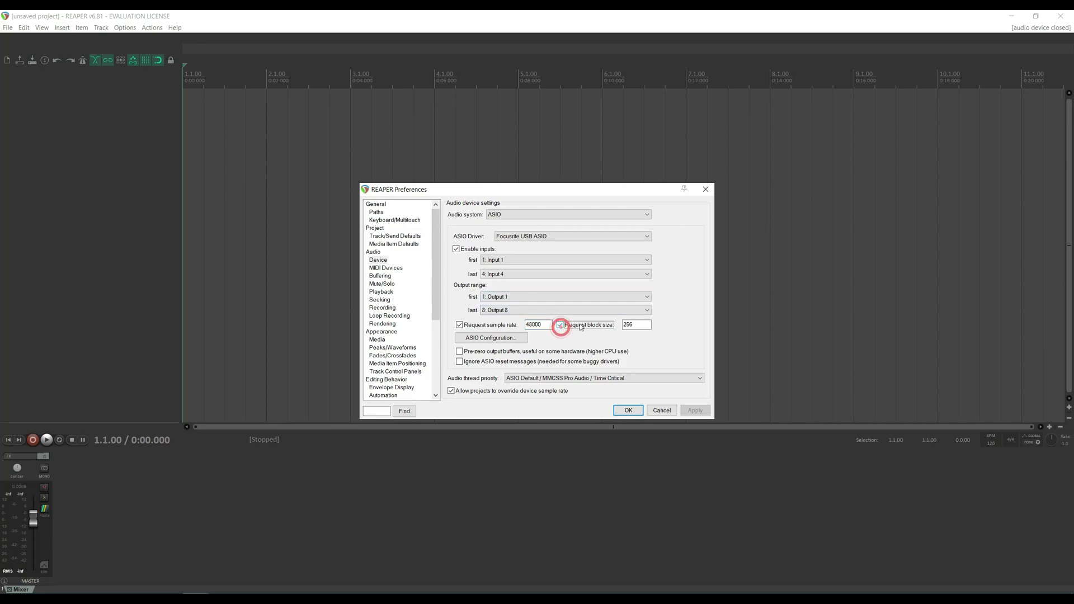
double_click(642, 324)
text(64)
key(Tab)
double_click(630, 325)
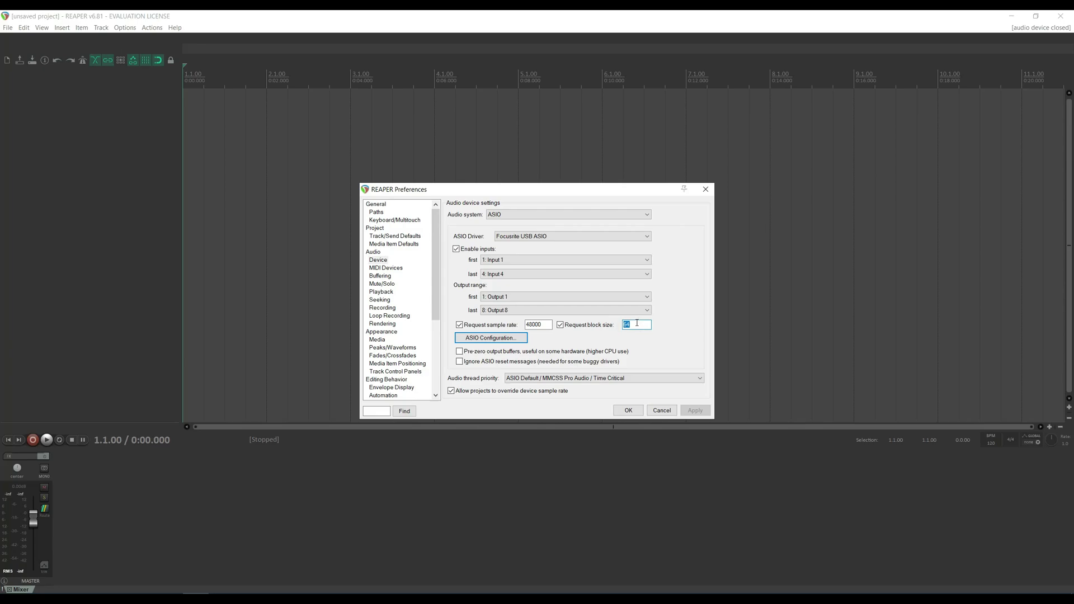
click(633, 414)
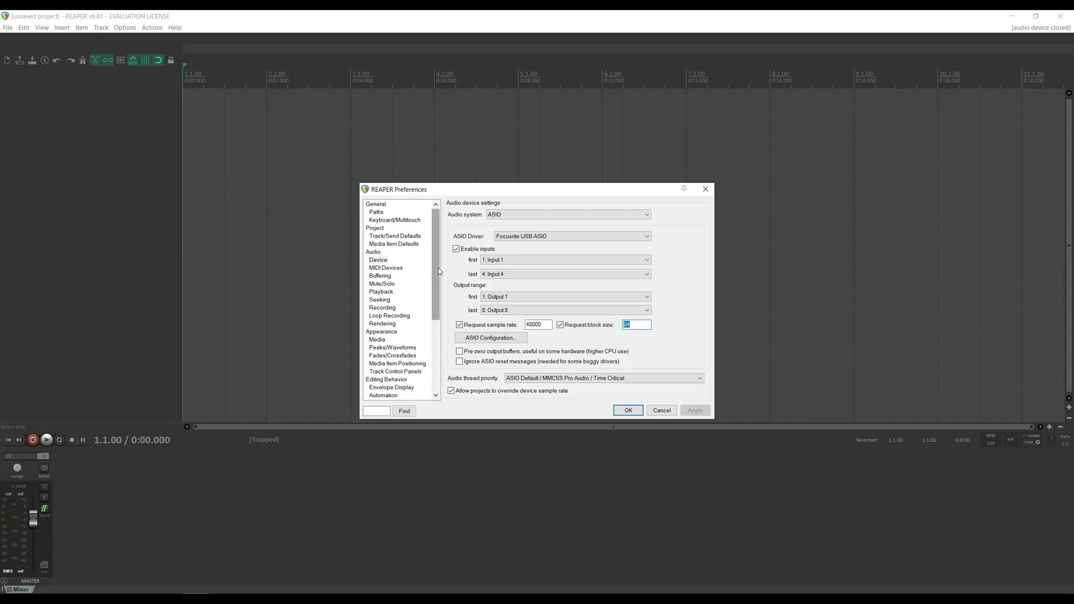
Open the VST plug-in preferences and review the configured plug-in paths
drag(437, 271, 434, 333)
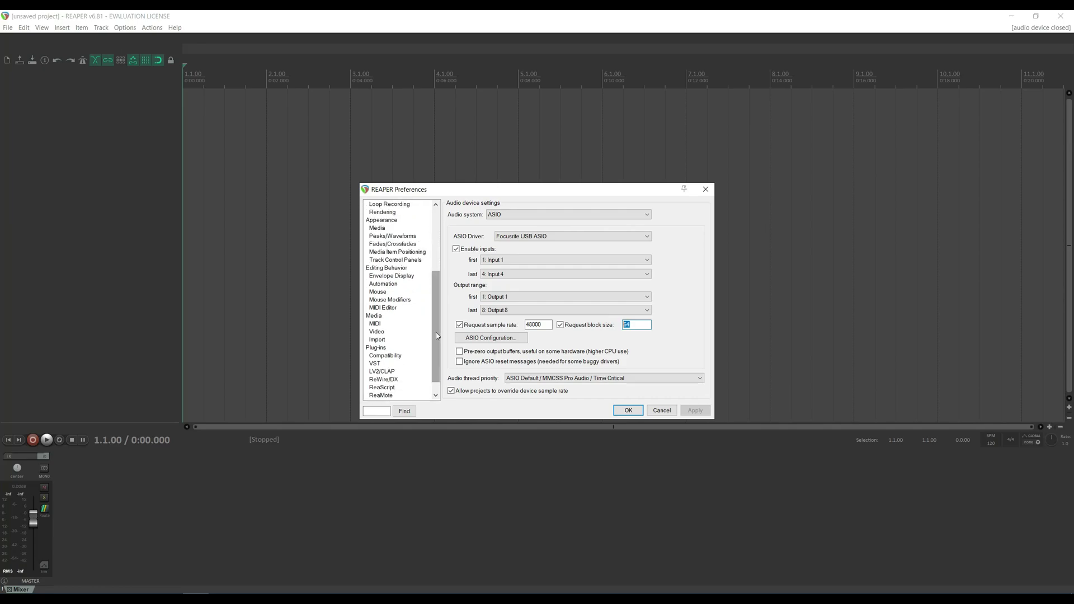
click(377, 365)
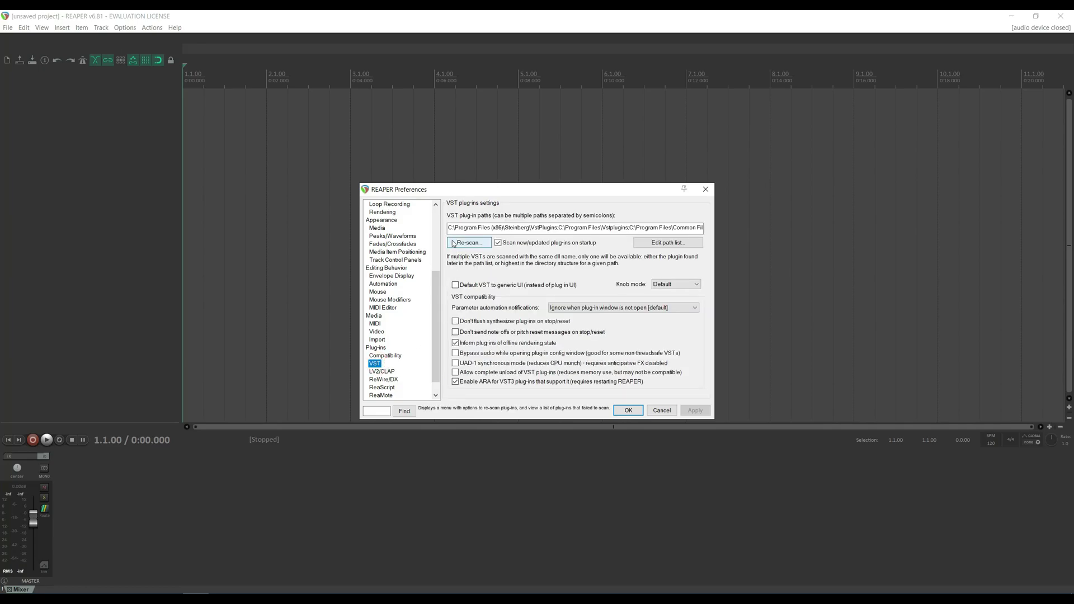
click(490, 228)
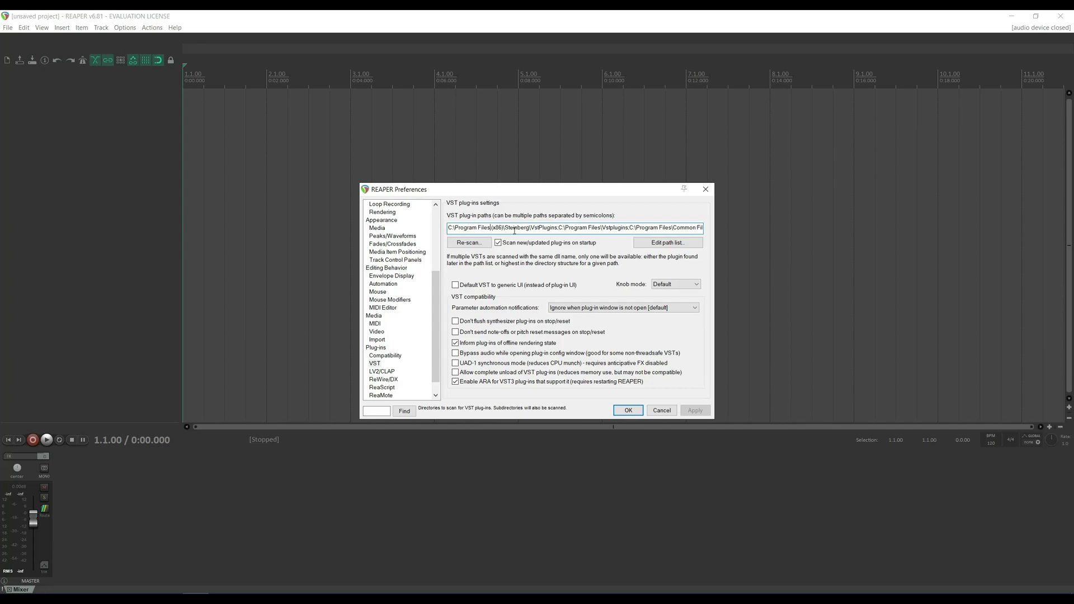
key(Tab)
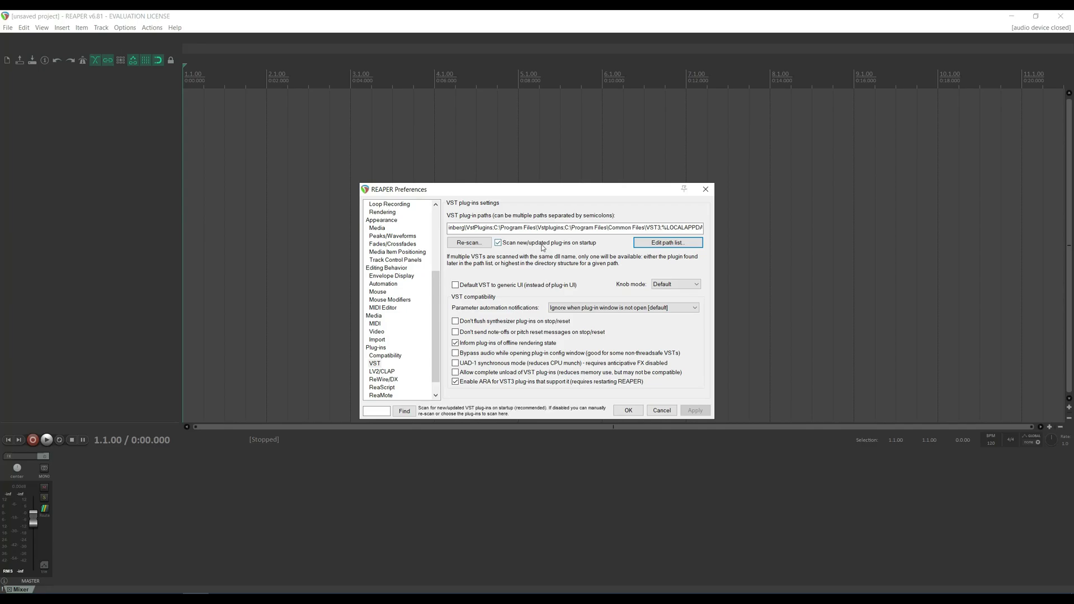
Add the plug-in folder inside C:\Program Files\Common Files to the VST path list and apply the preferences
click(664, 245)
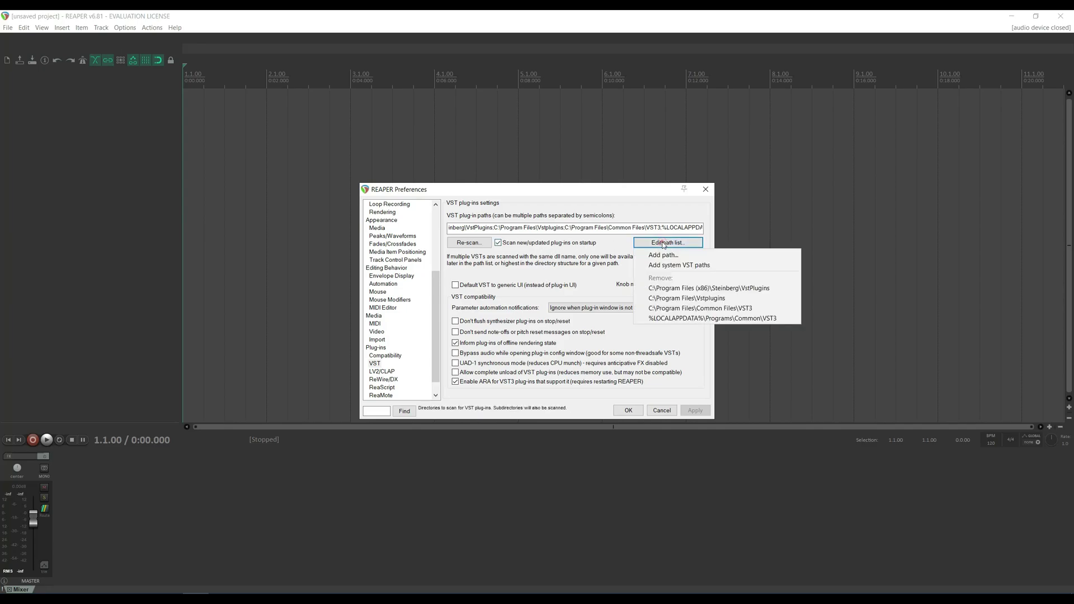
click(672, 256)
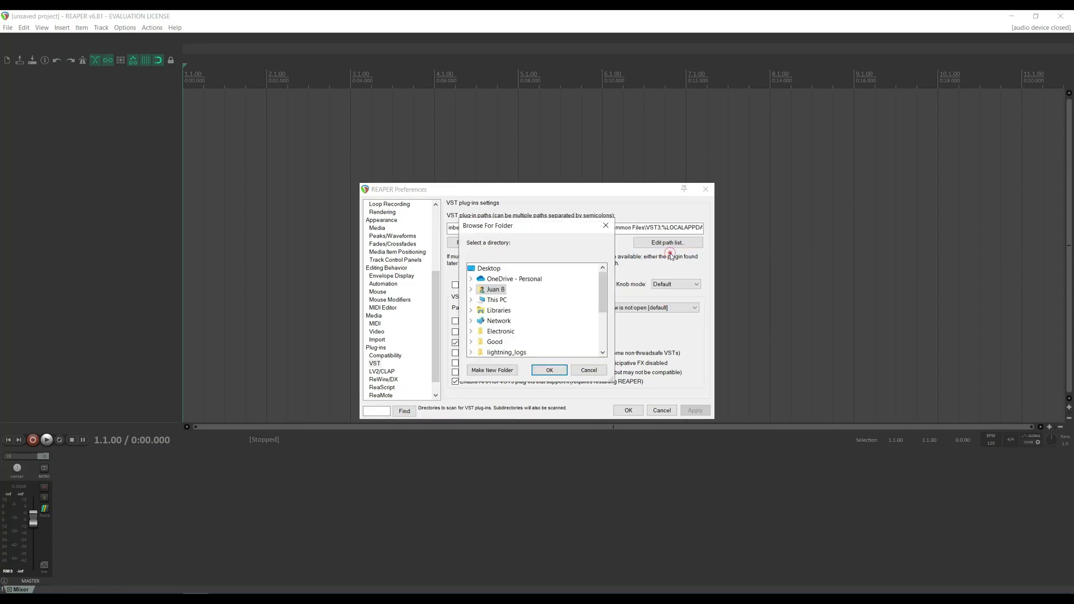
double_click(501, 300)
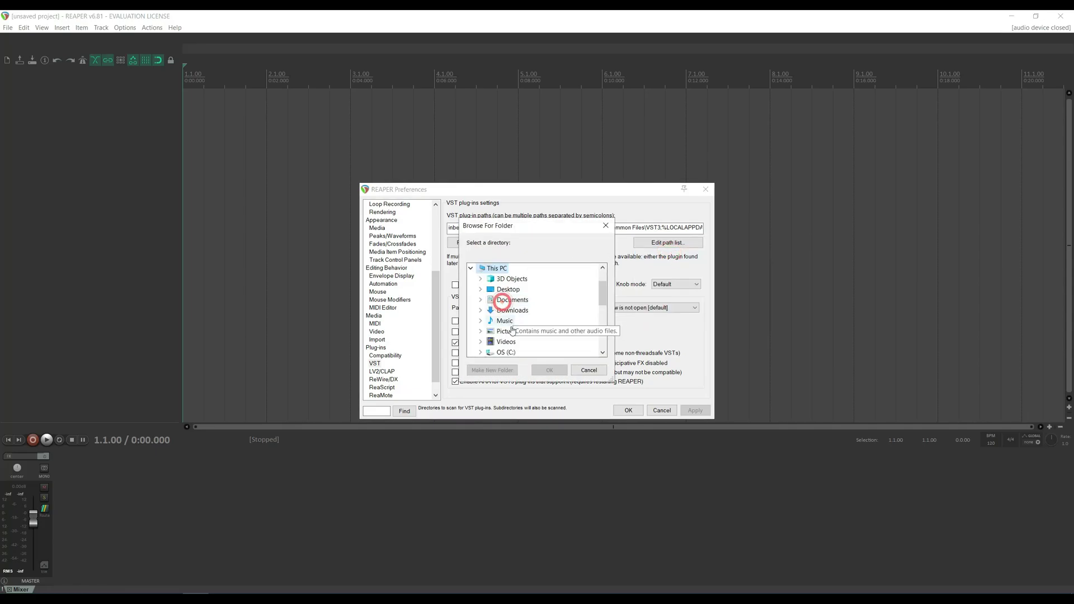
double_click(502, 352)
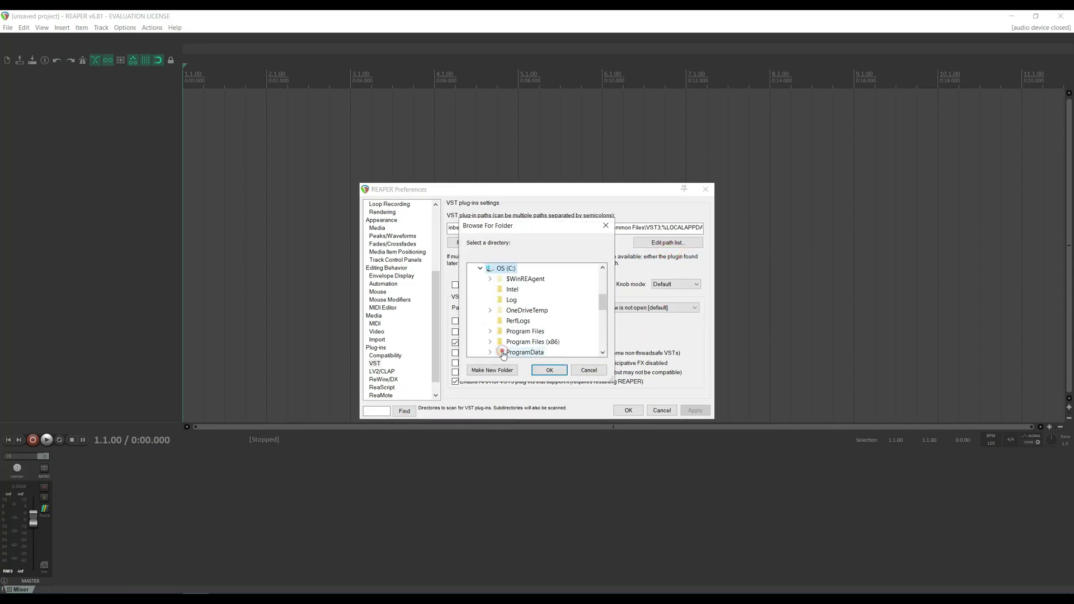
double_click(525, 331)
scroll(601, 288, down, 1)
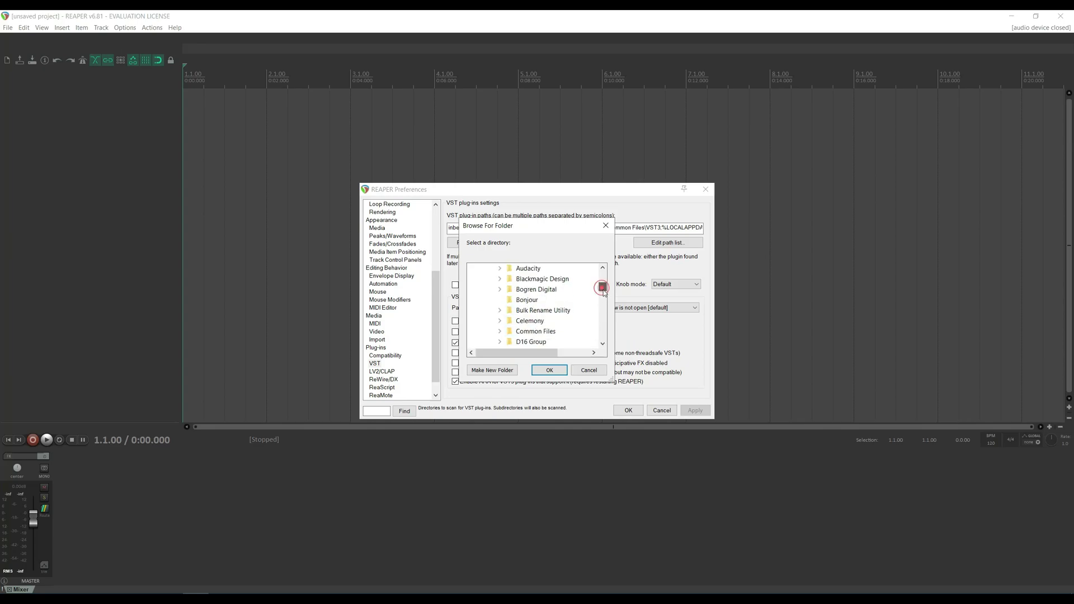
double_click(534, 332)
drag(602, 290, 602, 293)
double_click(532, 311)
click(545, 374)
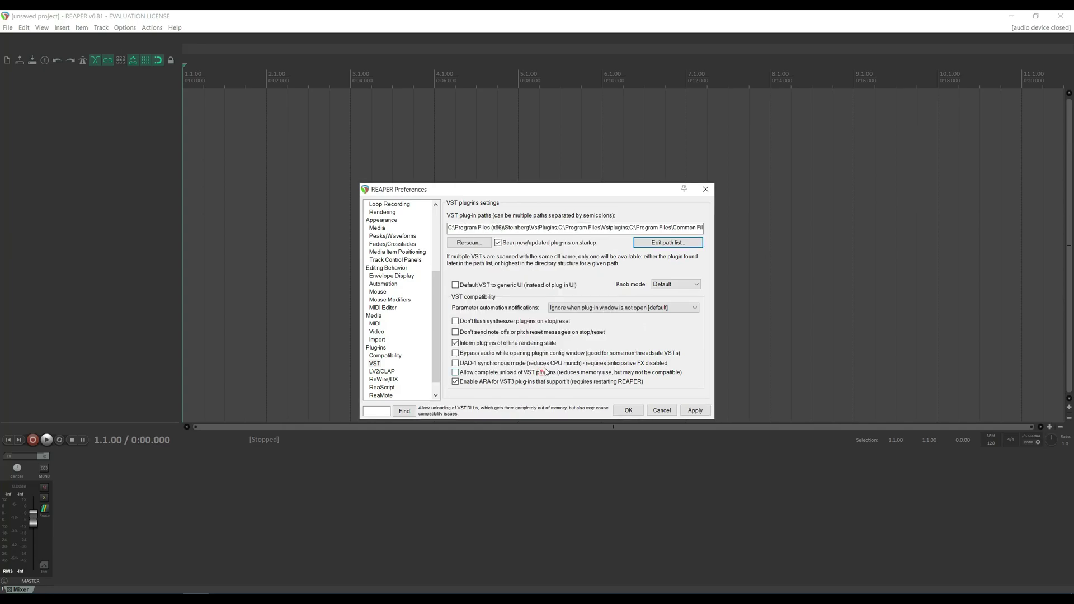
click(696, 411)
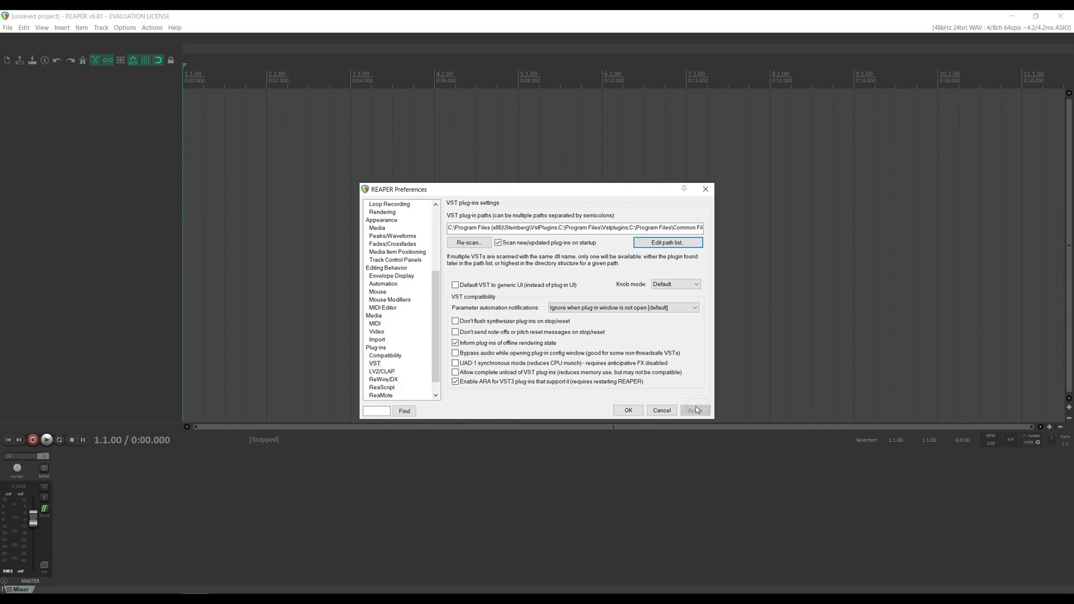
Re-scan the VST paths for plug-ins and accept the preferences
click(476, 245)
click(506, 256)
click(628, 411)
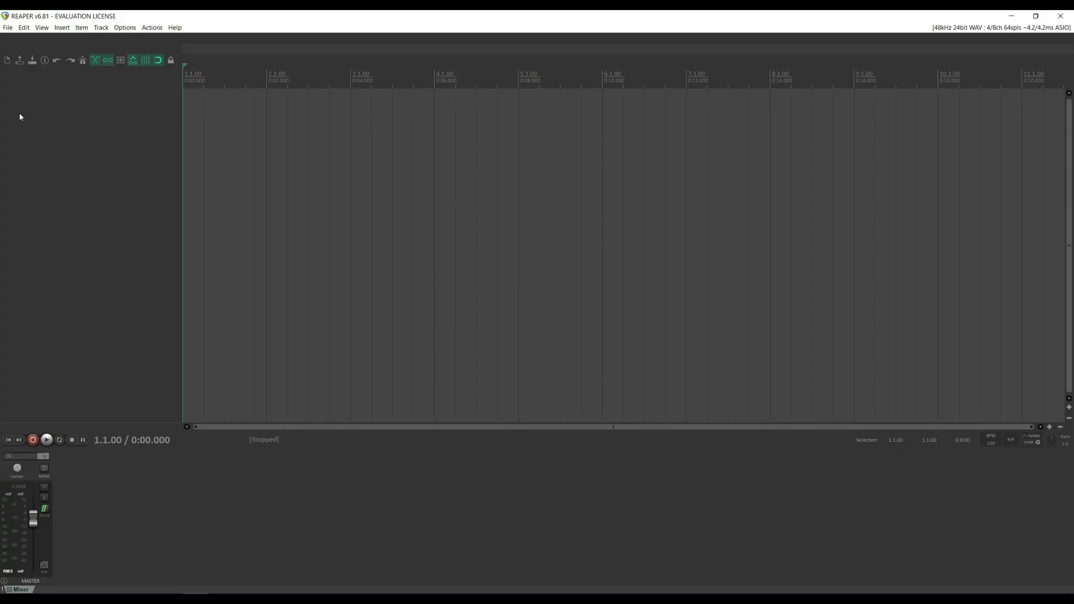
Create a new project and set its project sample rate to 48000 Hz
click(7, 27)
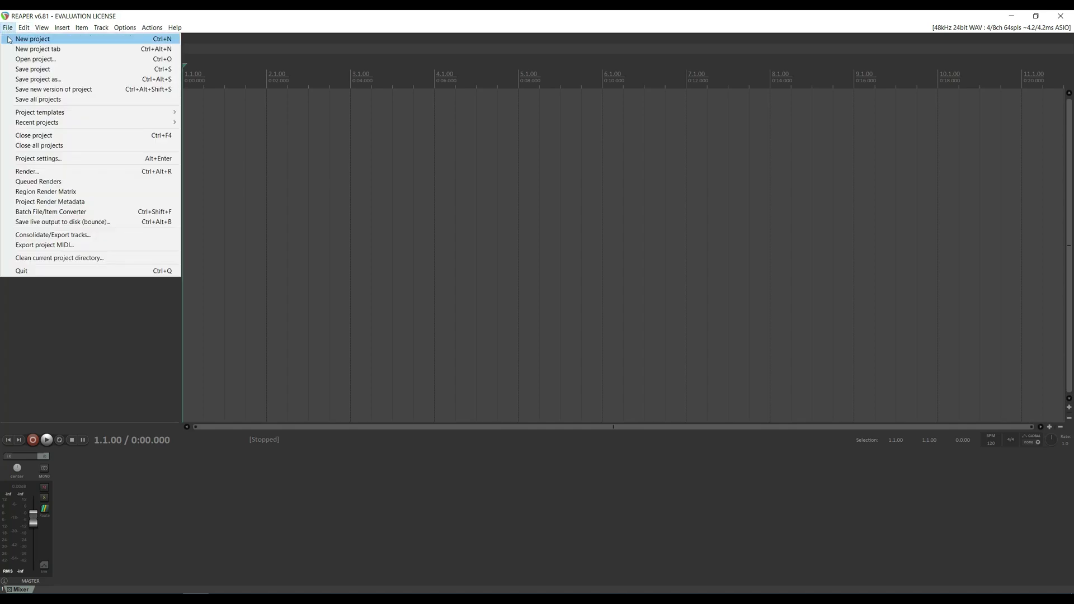
click(9, 39)
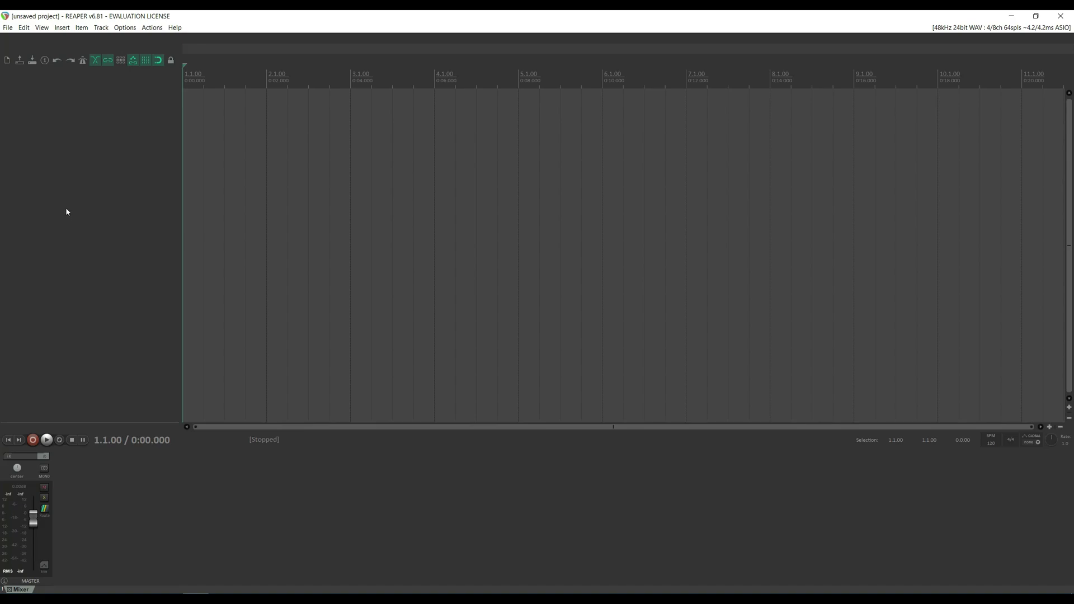
click(8, 27)
click(36, 161)
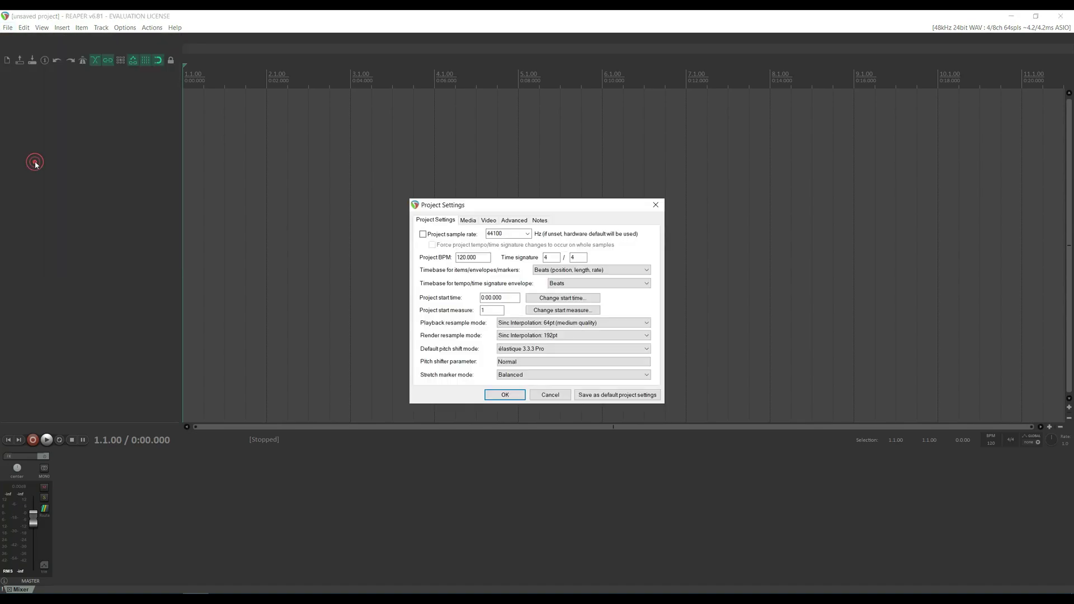
click(441, 235)
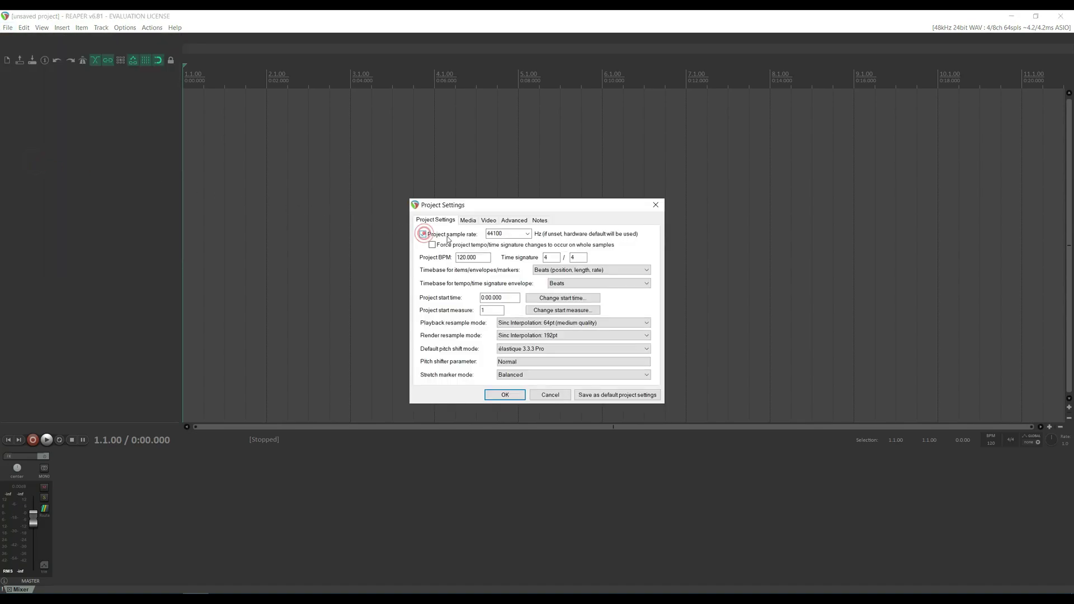
click(527, 234)
click(502, 283)
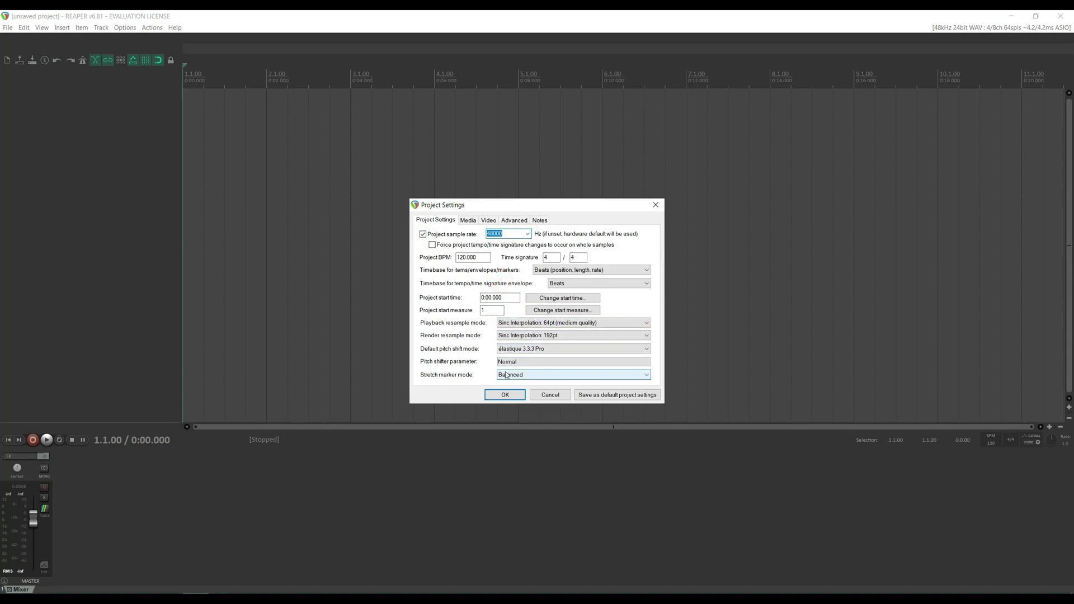
click(505, 396)
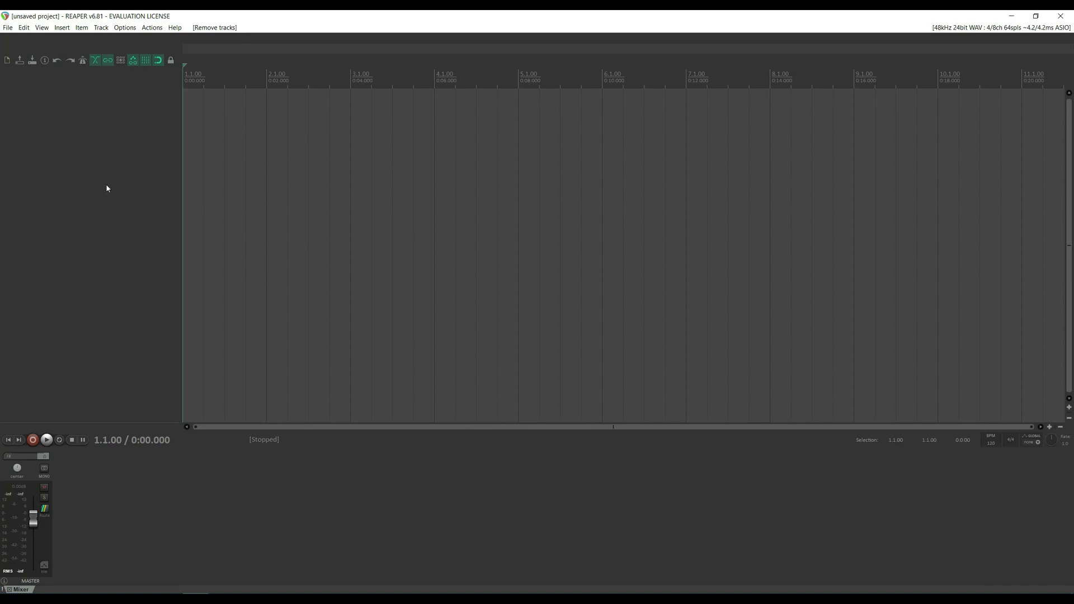
Add a new track to the project and name it Guitar 1
double_click(103, 131)
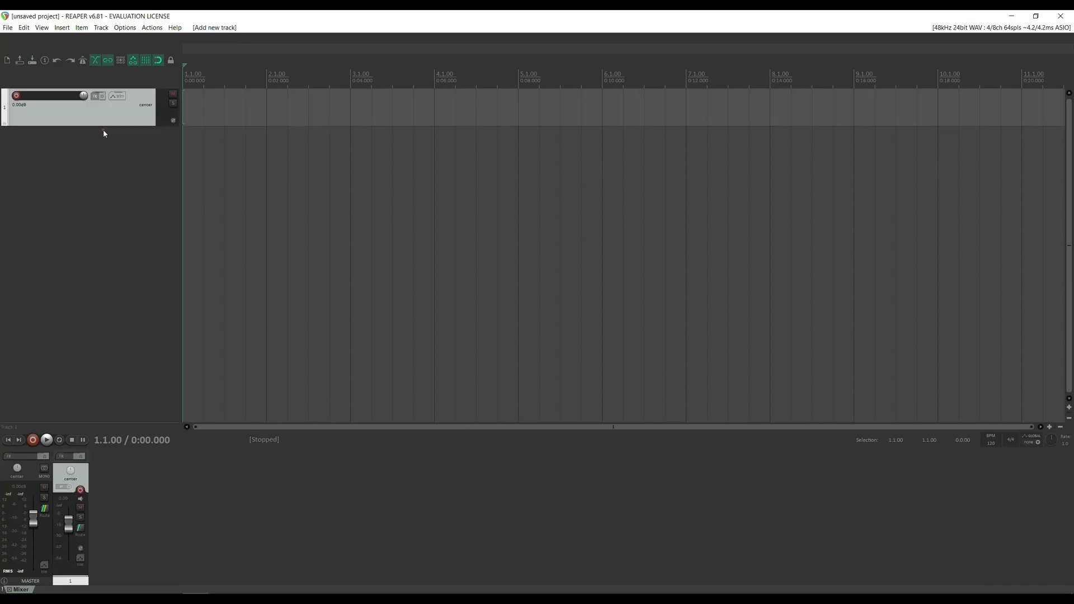
double_click(44, 97)
text(Guitar 1)
click(101, 119)
click(144, 131)
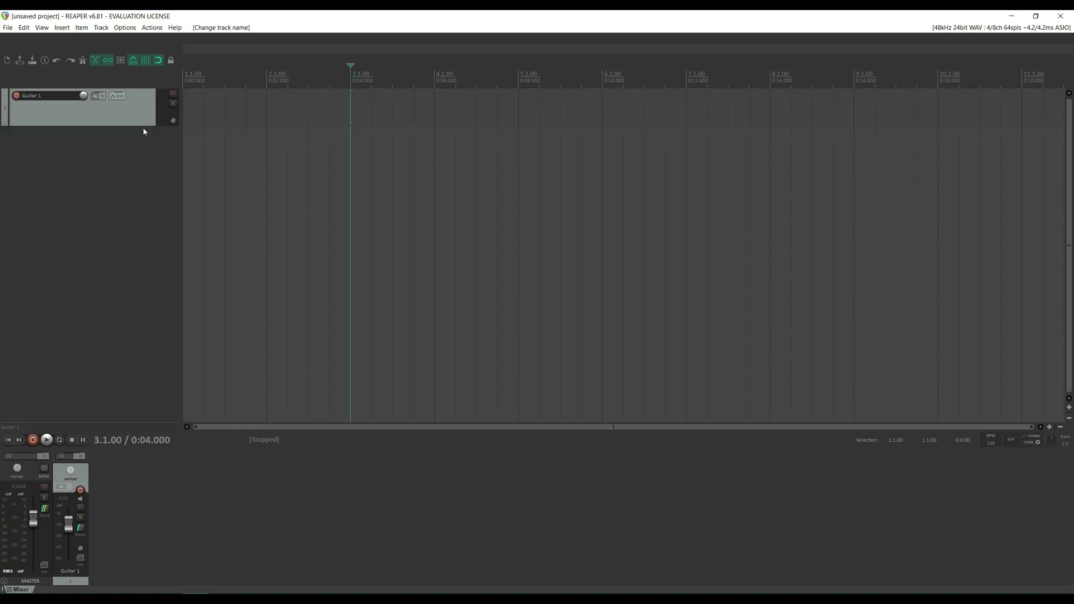
Set the Guitar 1 track's recording input to mono Input 1
click(160, 105)
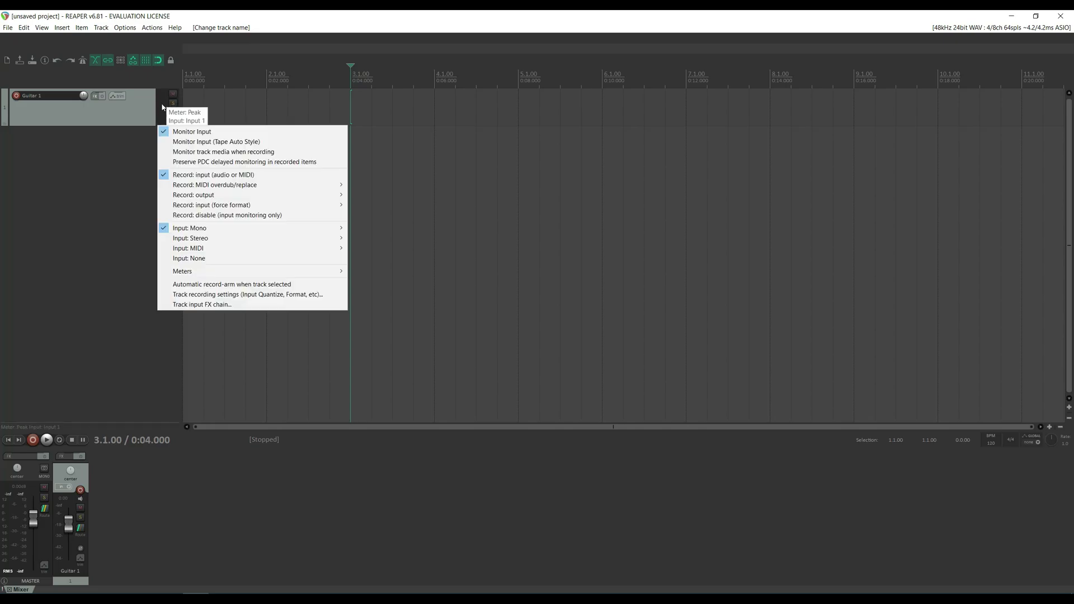
mouse_move(180, 228)
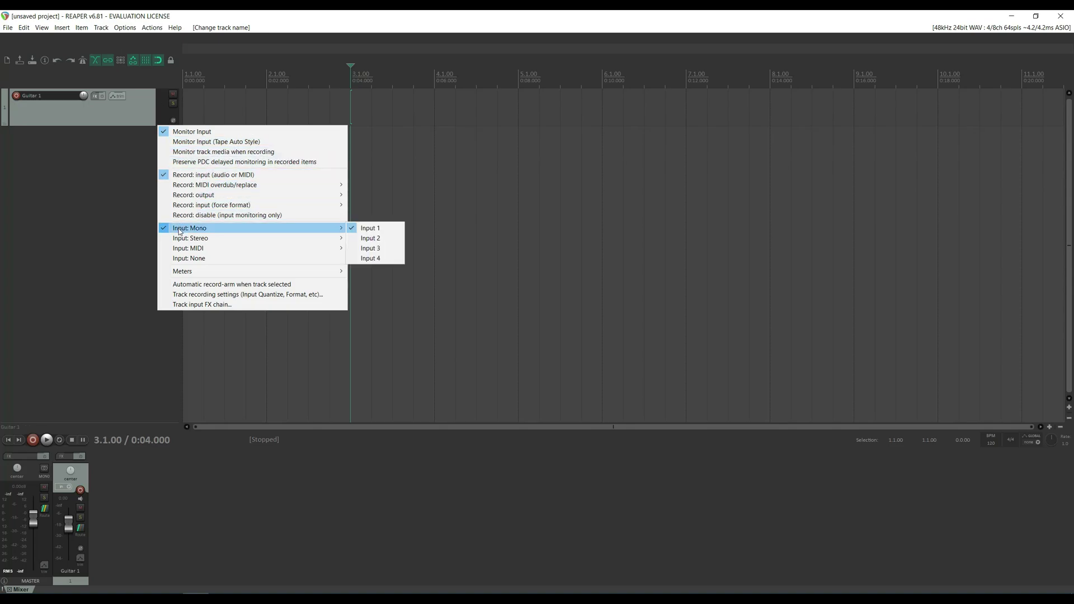
click(378, 231)
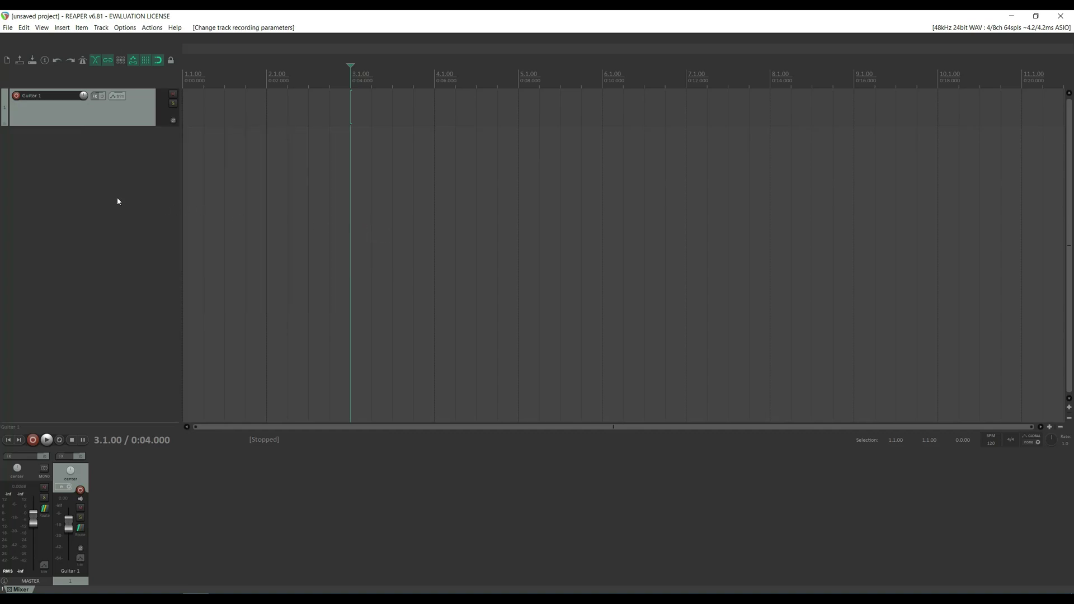
Open the effects browser for the Guitar 1 track and filter the plug-ins by "neural"
click(87, 100)
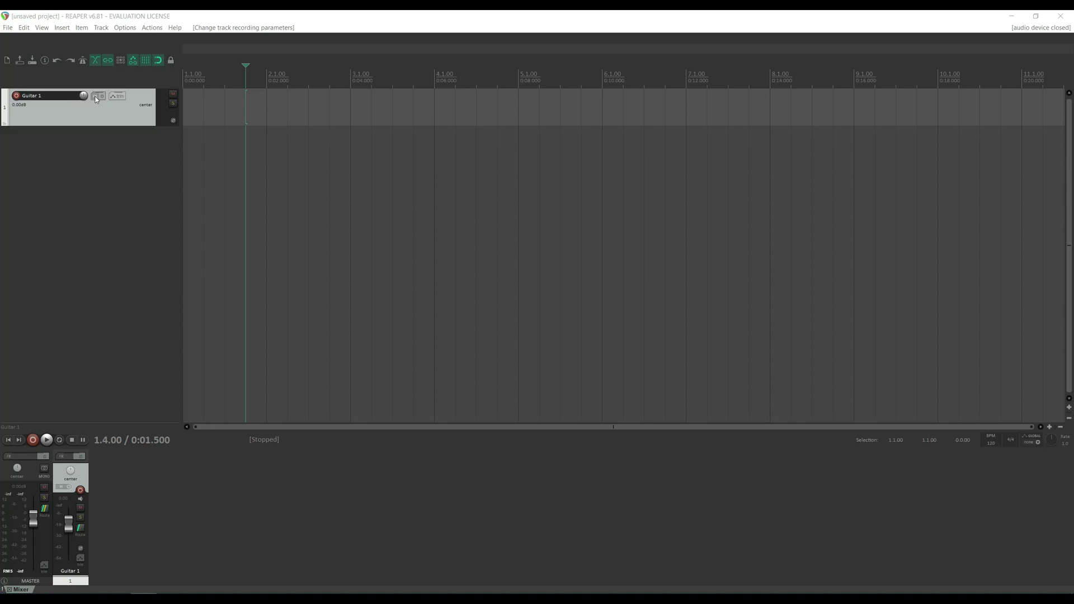
click(96, 99)
drag(77, 43, 366, 113)
drag(619, 285, 688, 317)
drag(363, 188, 389, 188)
double_click(336, 138)
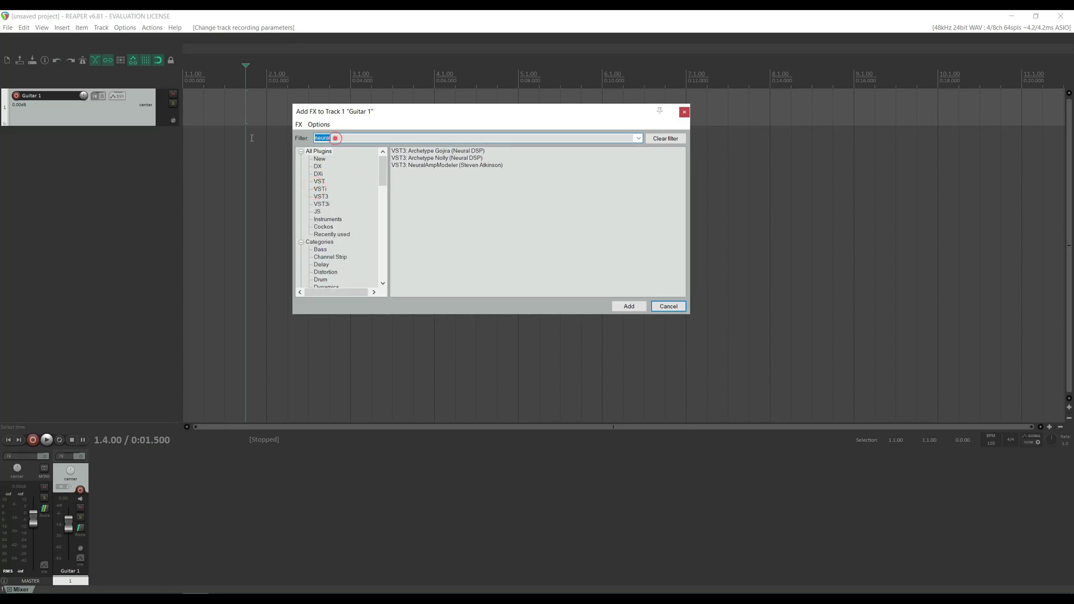
key(BackSpace)
text(neural)
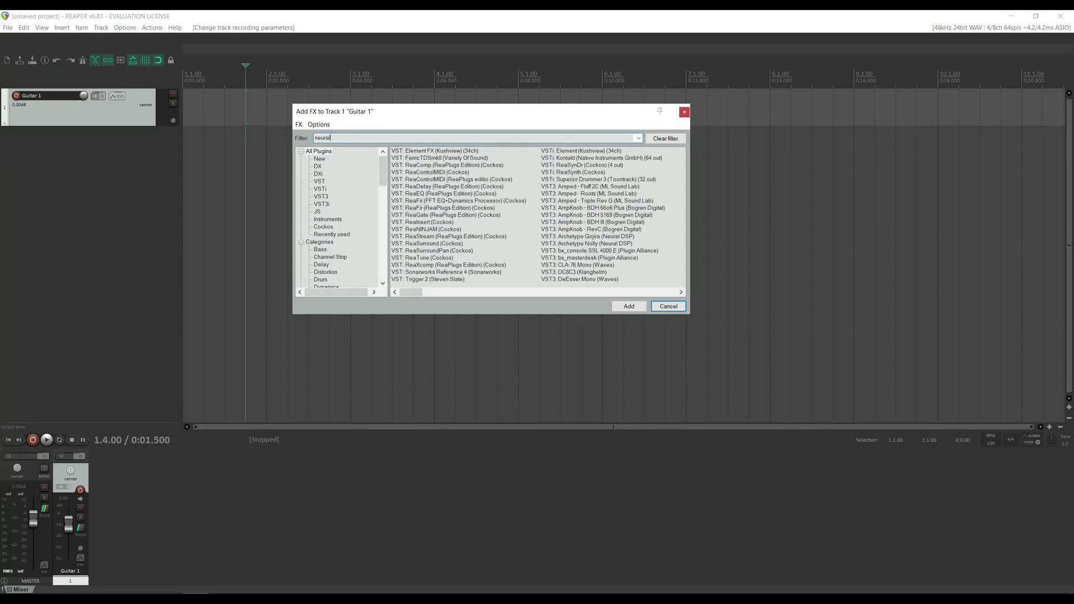
Add the VST3 NeuralAmpModeler plug-in from the full plug-in list to Guitar 1 and reposition its effects window
click(324, 152)
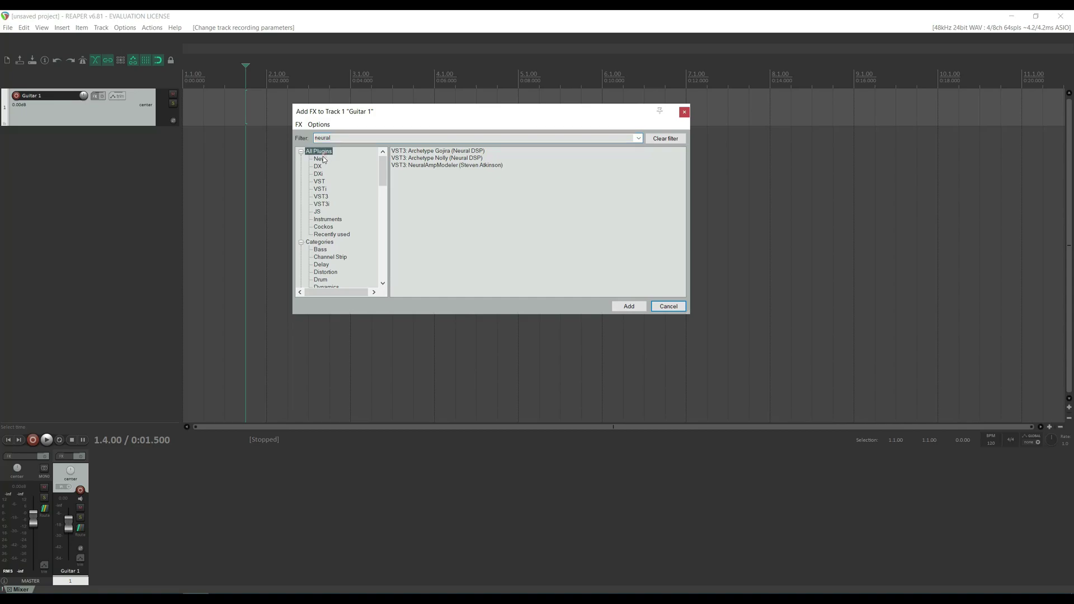
click(328, 219)
click(362, 139)
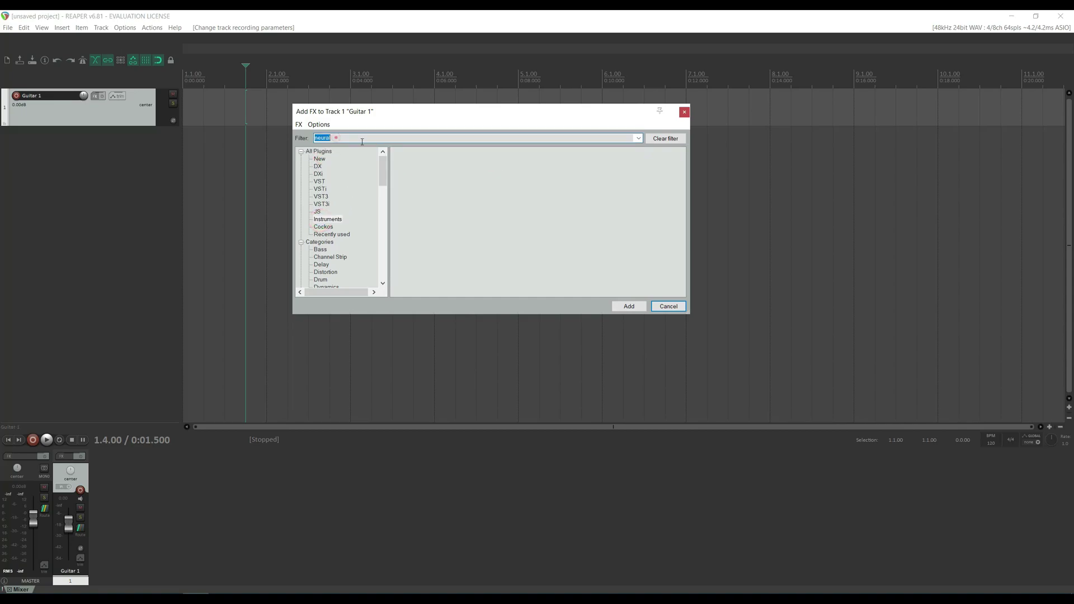
click(320, 152)
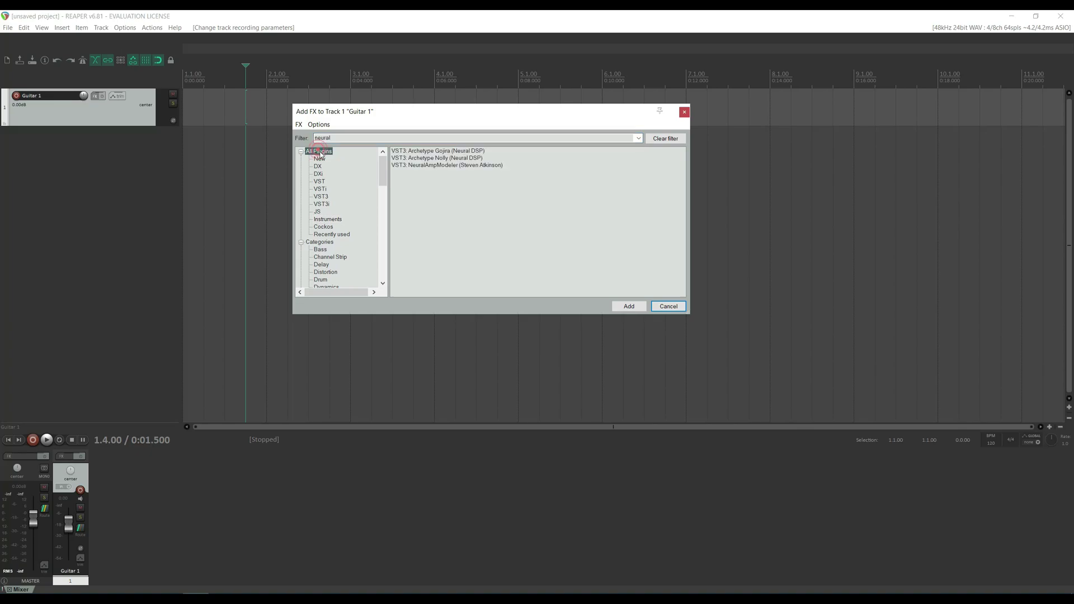
click(429, 166)
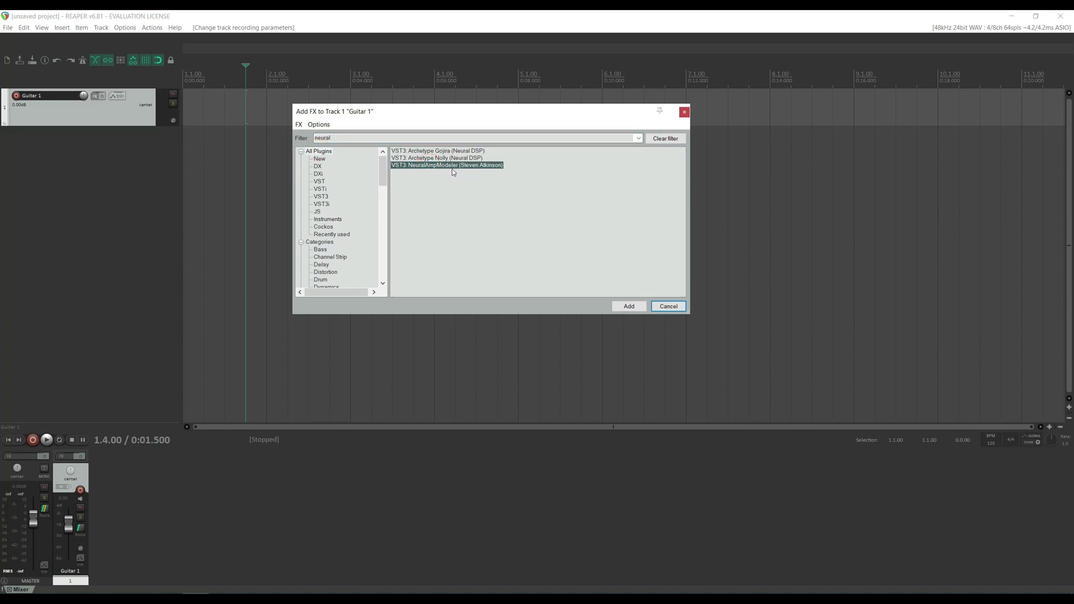
click(625, 305)
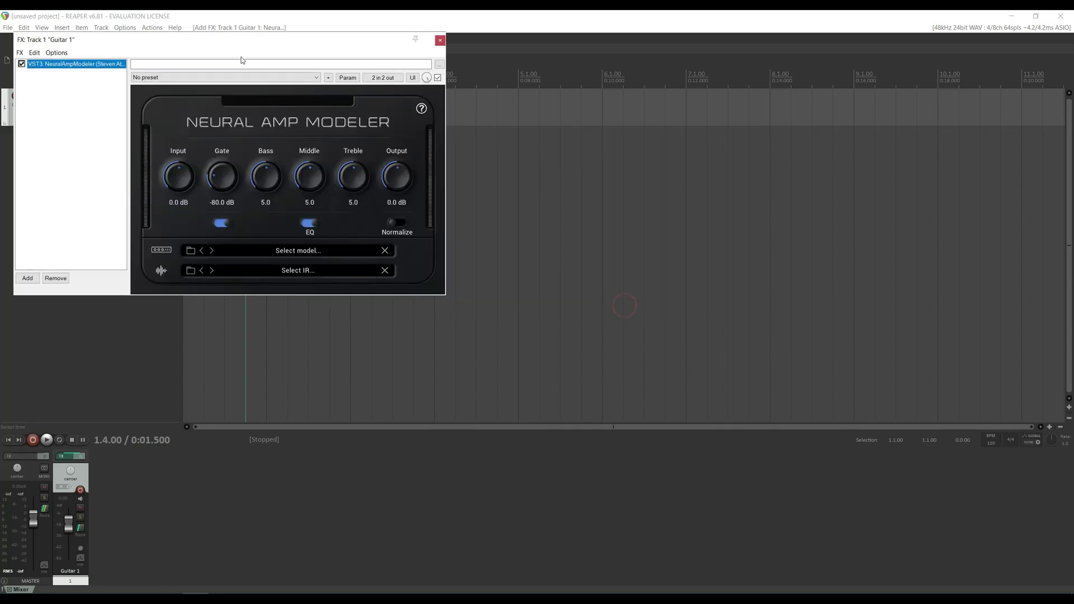
drag(230, 40, 482, 113)
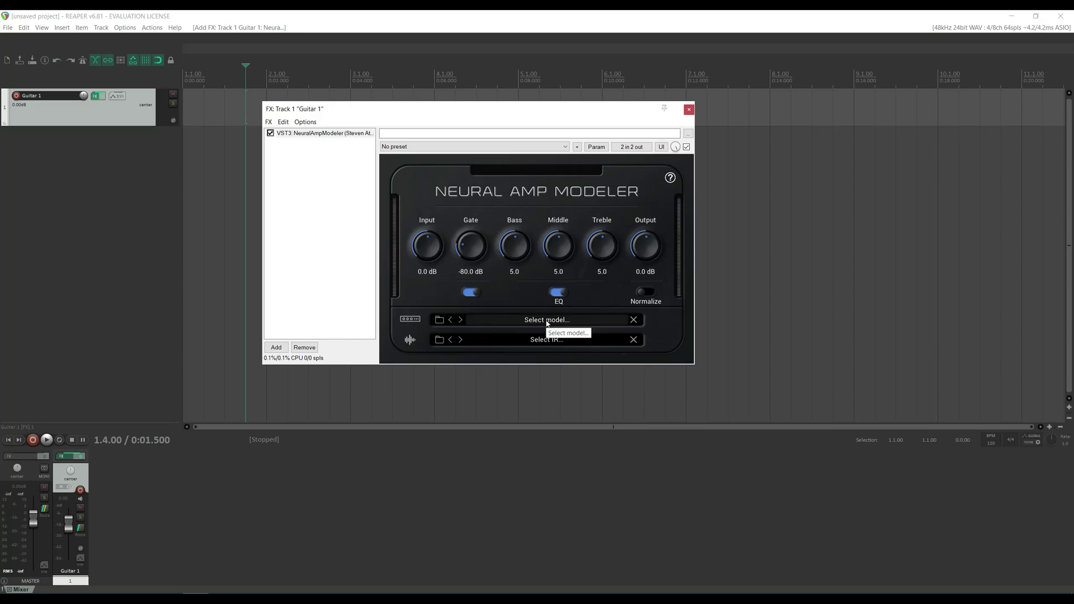
Load the amp model "16. OB1 Mesa DC-5 - Ch 1 - boosted 3.nam" from the DATA (X:) drive into Neural Amp Modeler
click(440, 320)
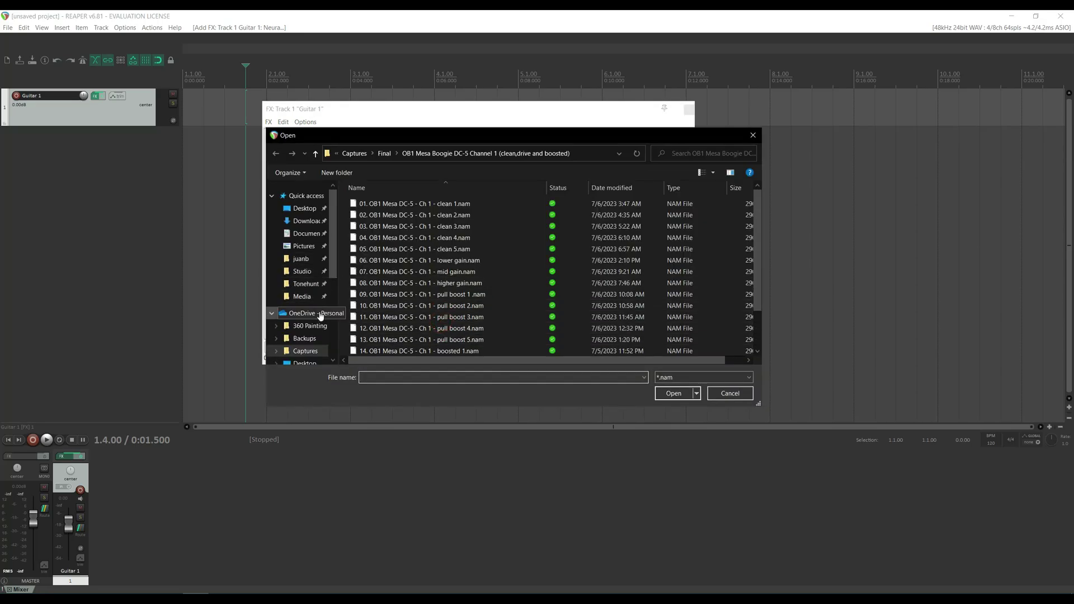
scroll(309, 338, down, 2)
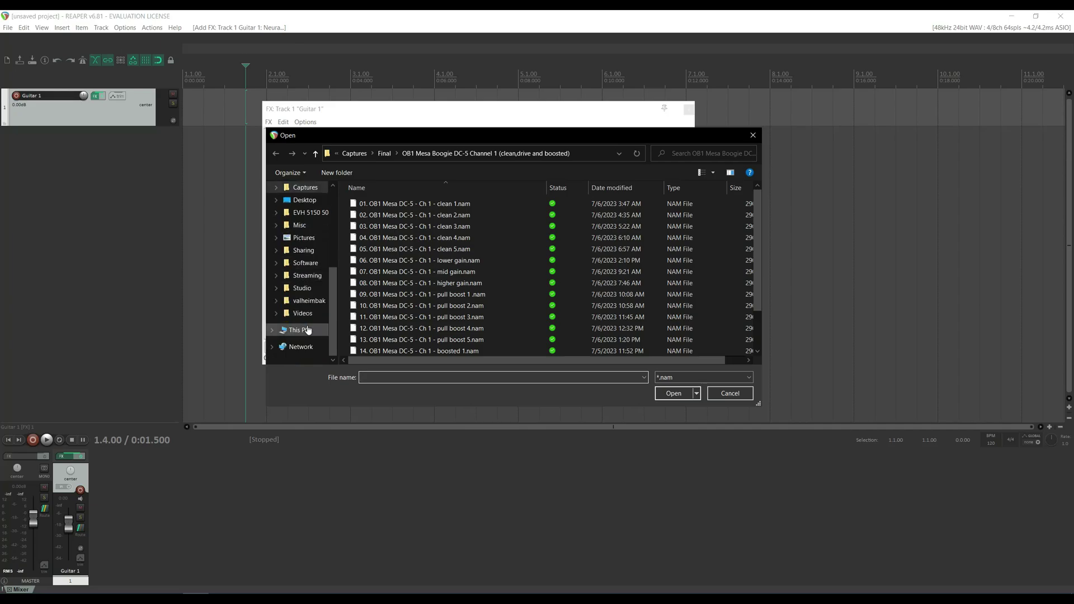
click(302, 329)
scroll(501, 331, down, 1)
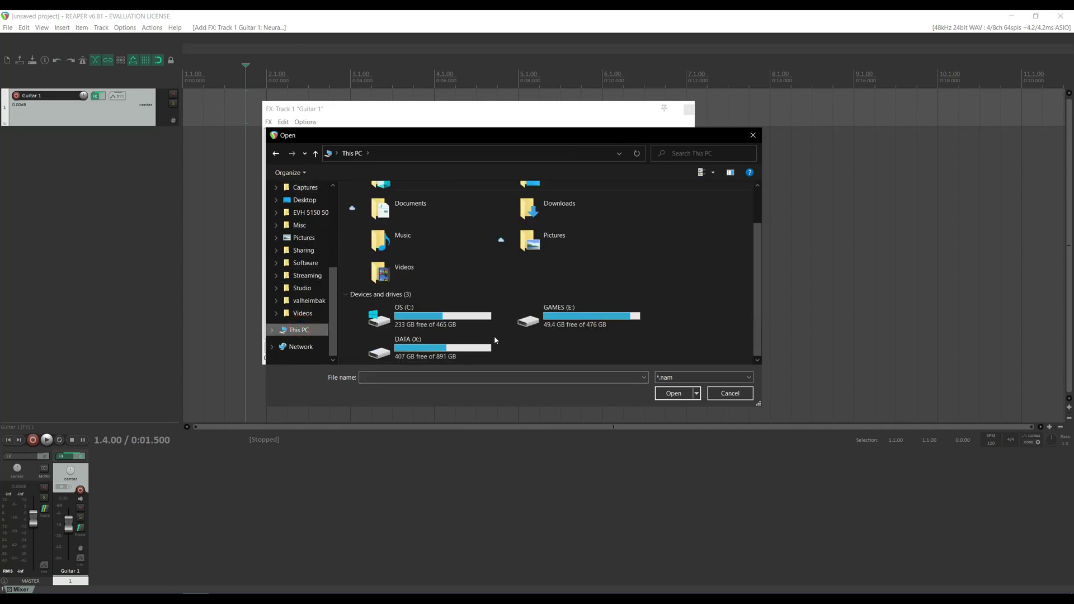
double_click(442, 342)
click(385, 249)
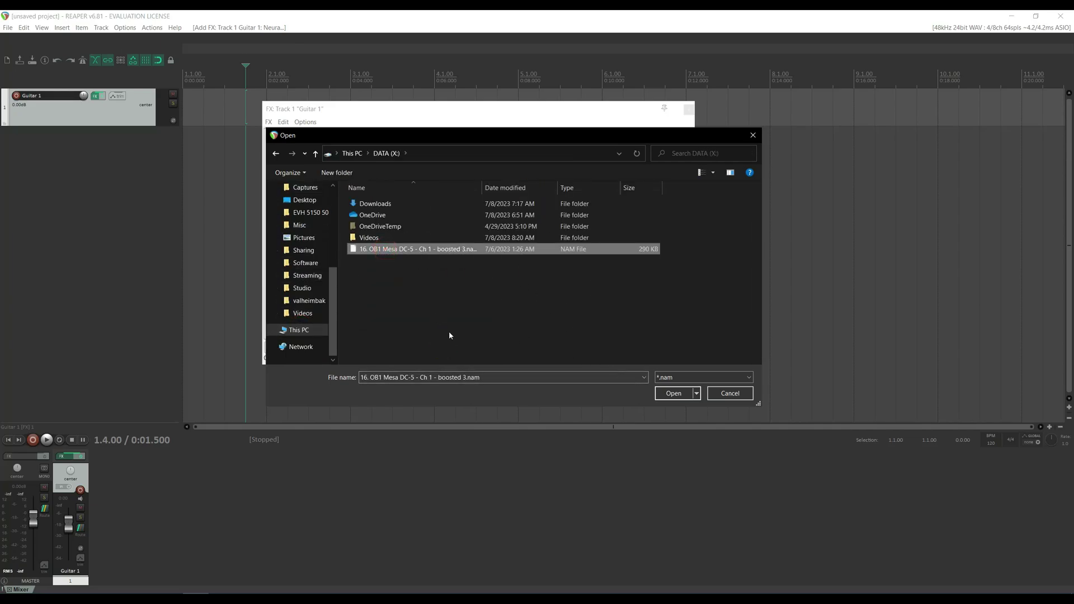
click(674, 395)
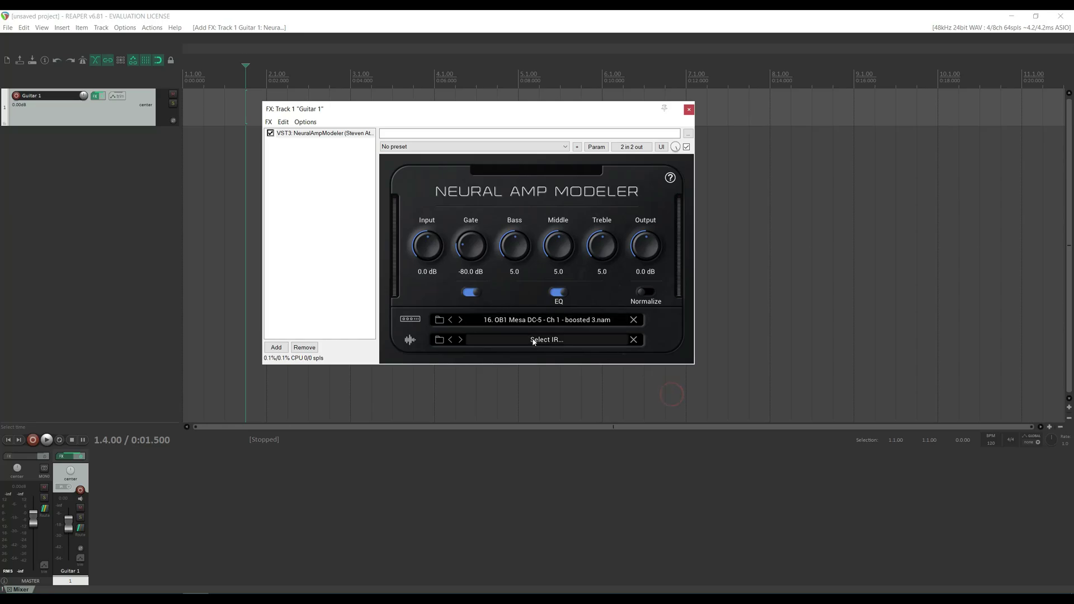
Load the impulse response "YA MES 212 V30 Mix 01" from the DATA (X:) drive into Neural Amp Modeler
click(439, 339)
click(386, 251)
click(384, 251)
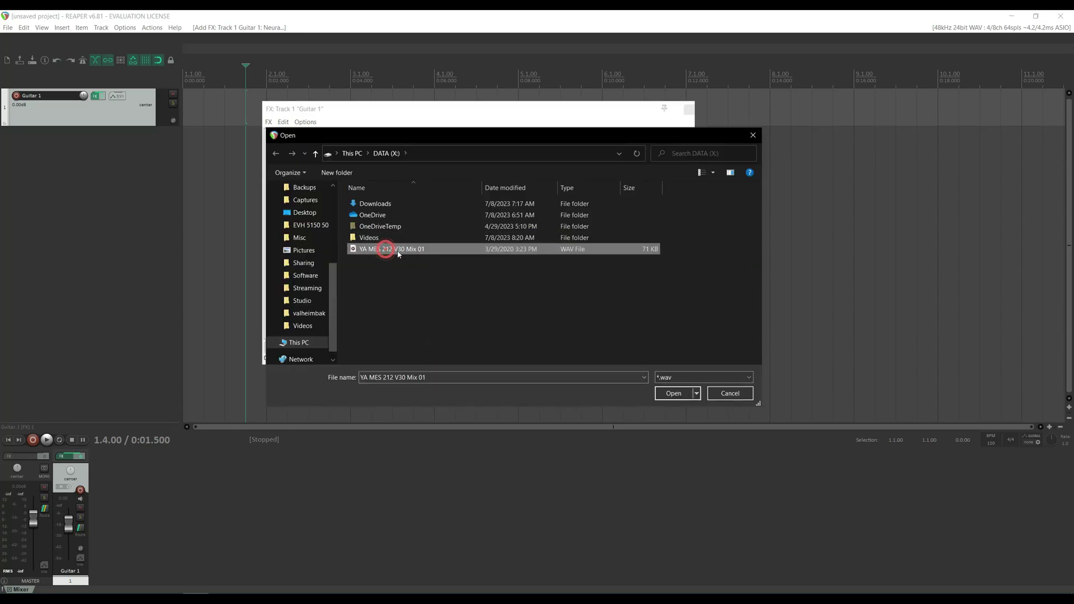
click(671, 393)
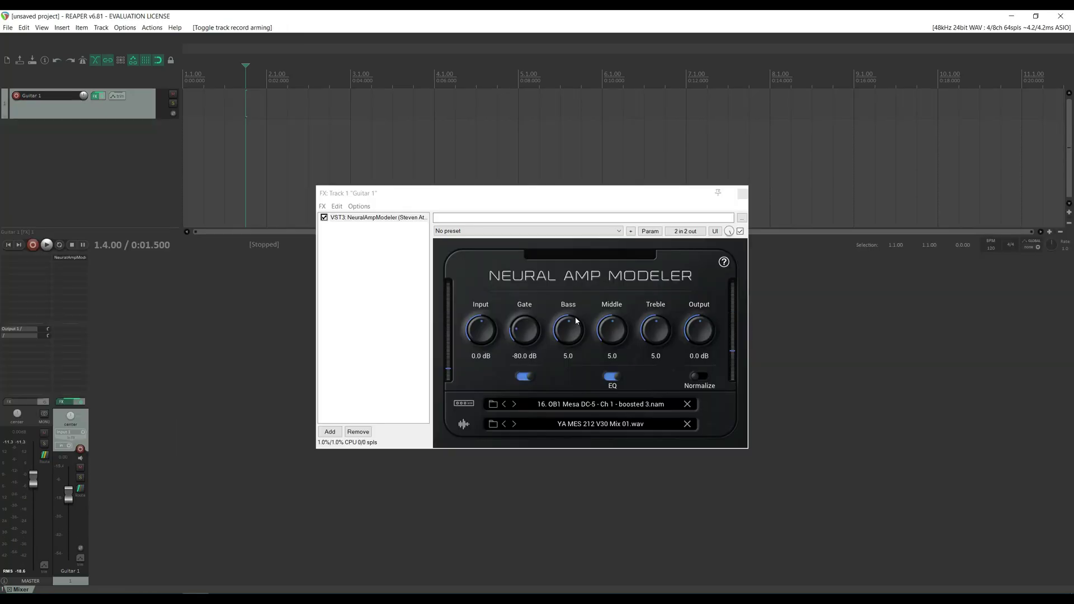
Arm the Guitar 1 track for recording and cycle its record monitoring through the modes back to on
click(16, 96)
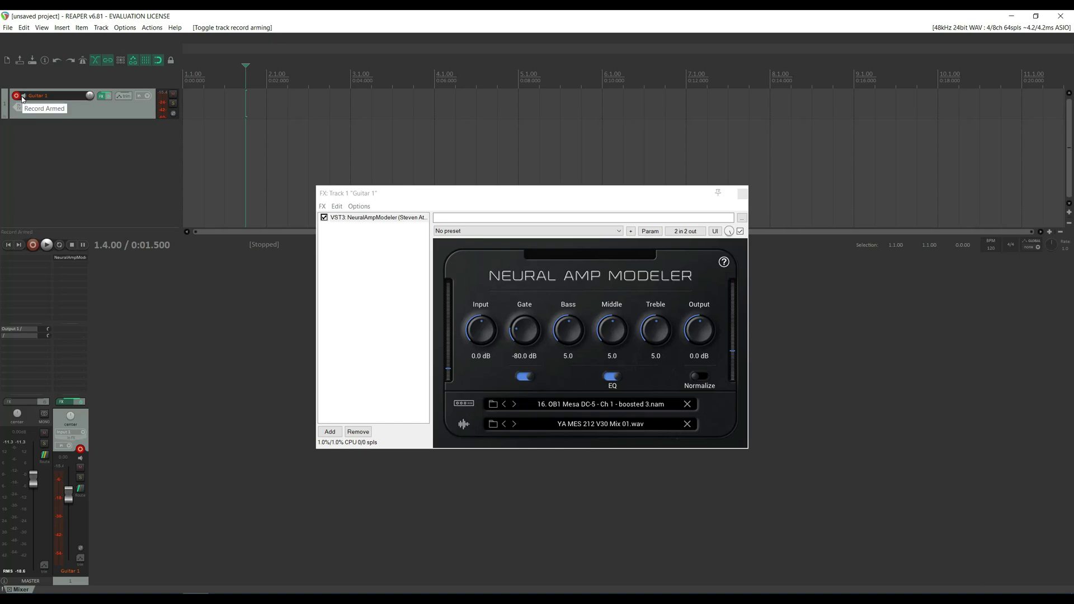
click(24, 96)
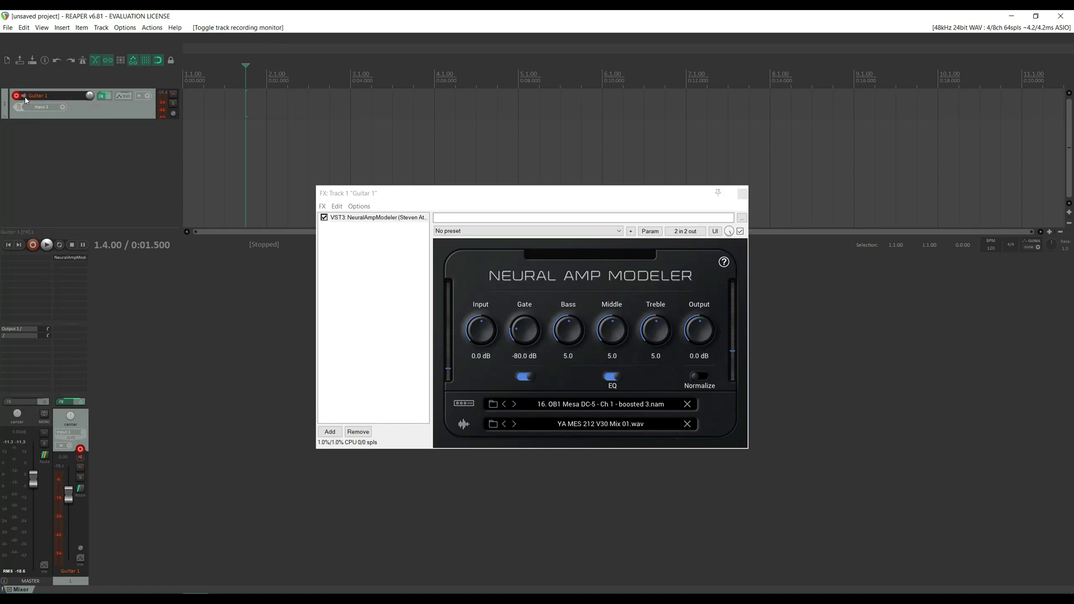
click(24, 97)
click(24, 97)
click(24, 96)
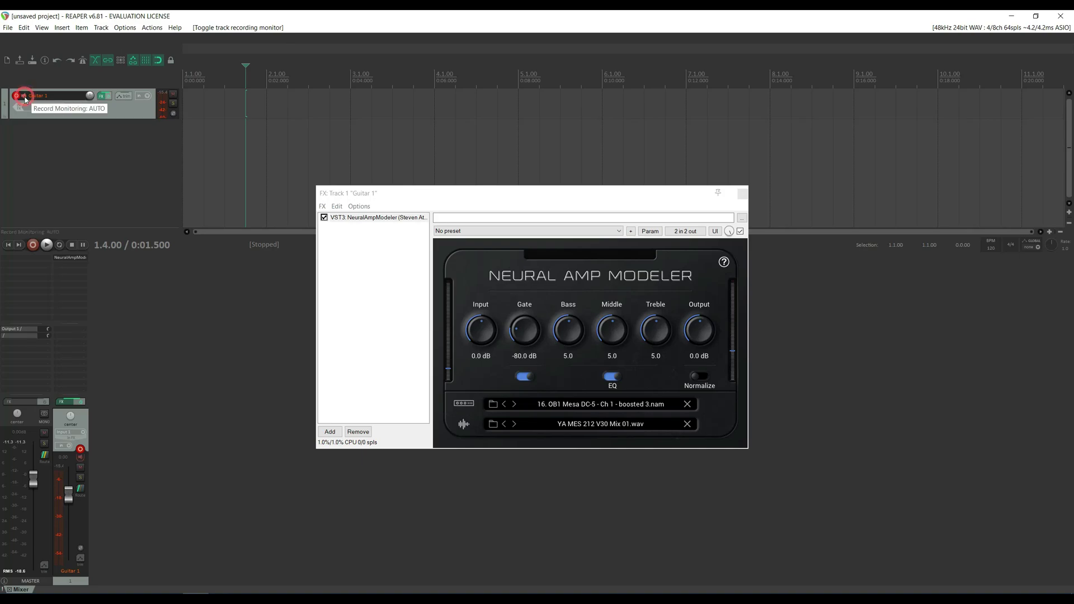
click(24, 96)
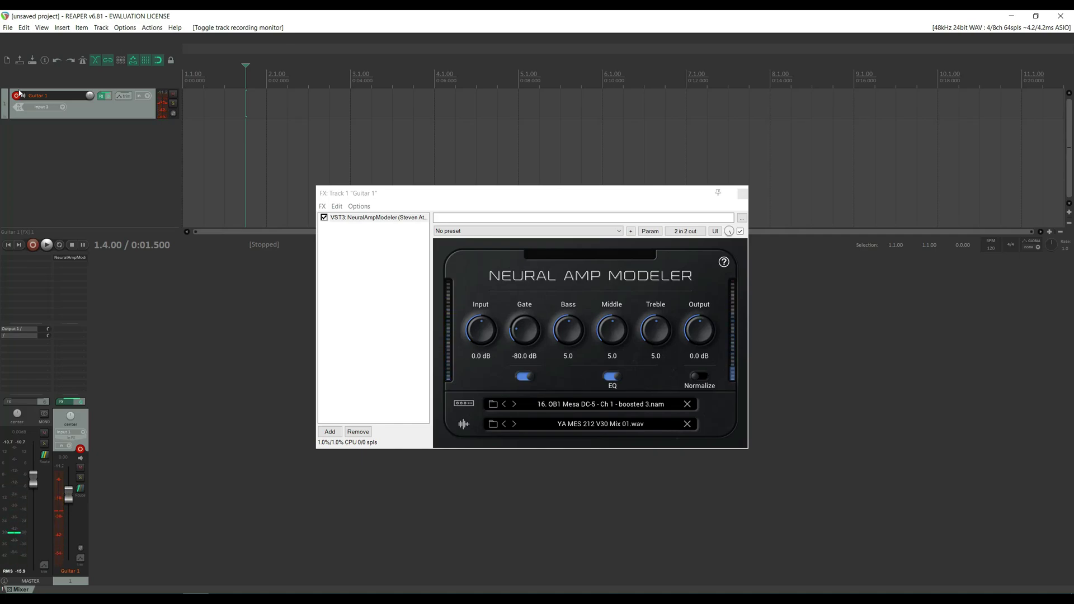
Compare Neural Amp Modeler's gate off and on, set its threshold to about -52.4 dB, and leave the gate switched off
click(733, 193)
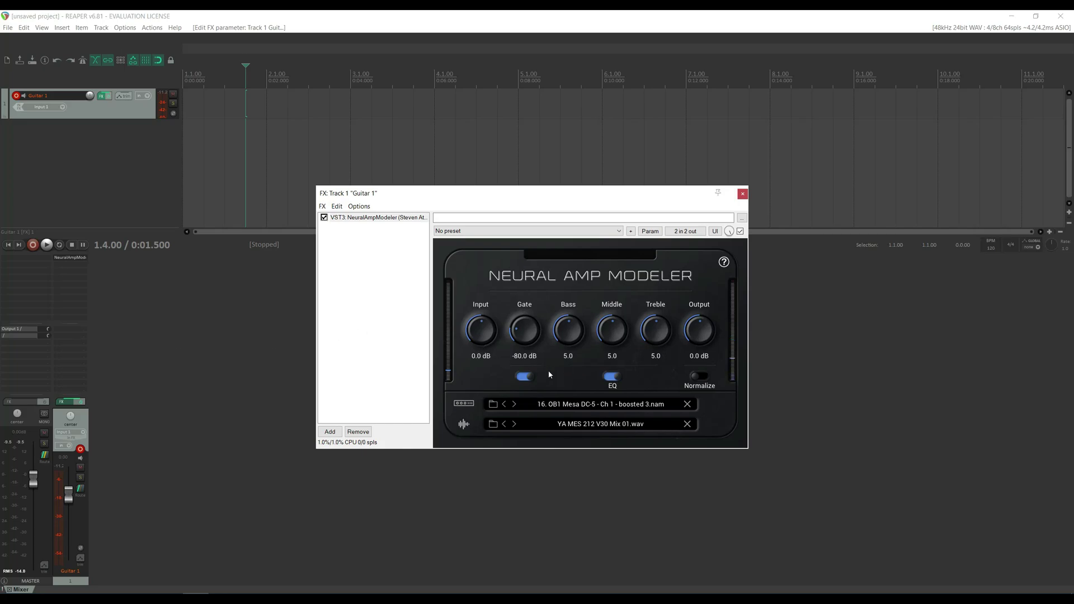
click(528, 375)
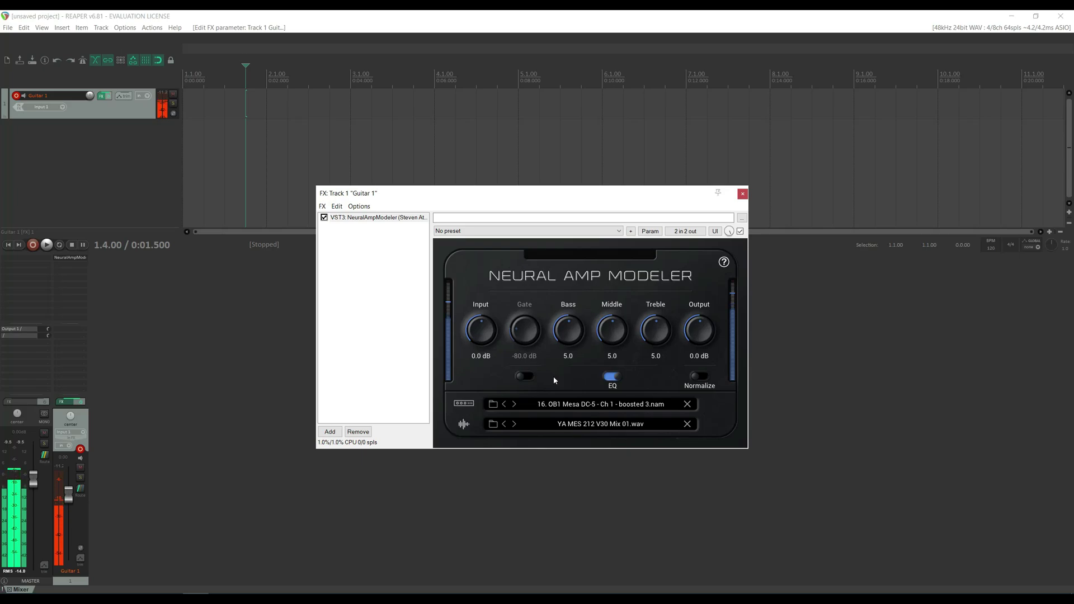
click(525, 377)
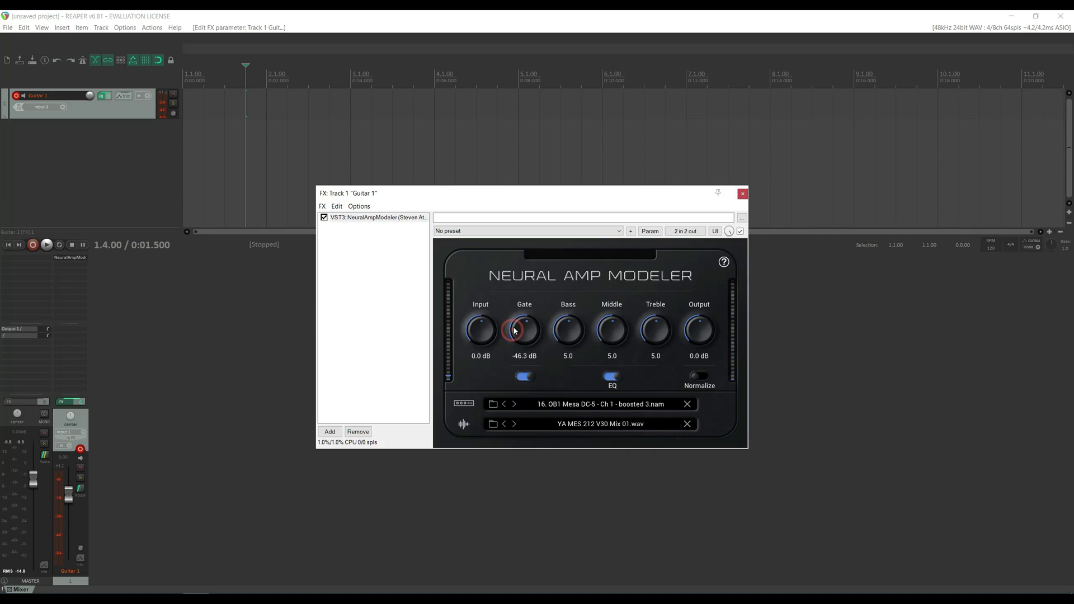
drag(515, 330, 514, 335)
click(523, 377)
Add the Cockos ReaGate plug-in to Guitar 1 and place it before NeuralAmpModeler in the effects chain
click(330, 432)
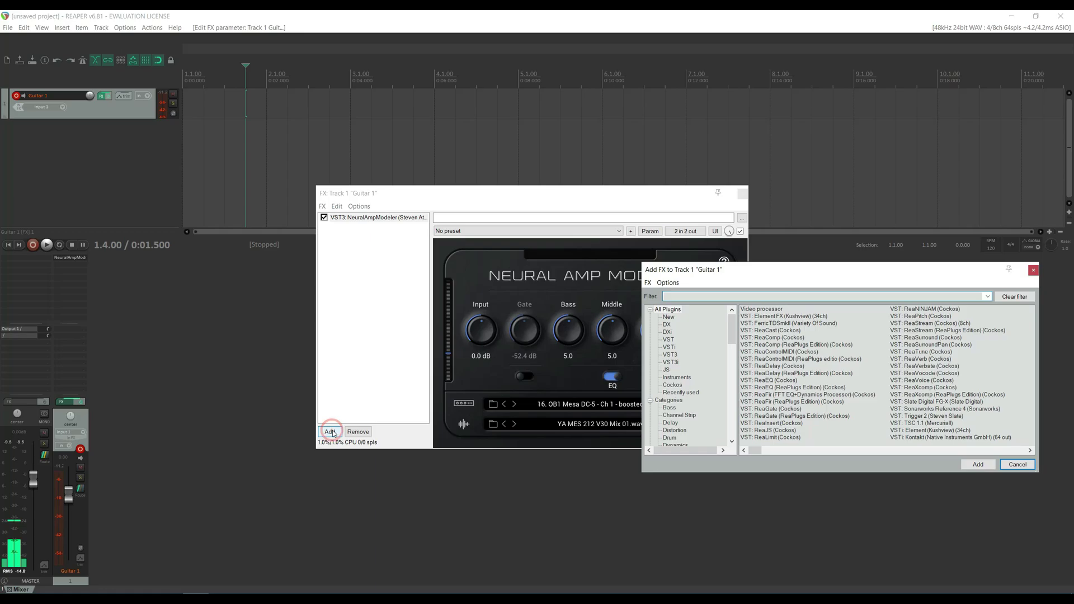
text(rea)
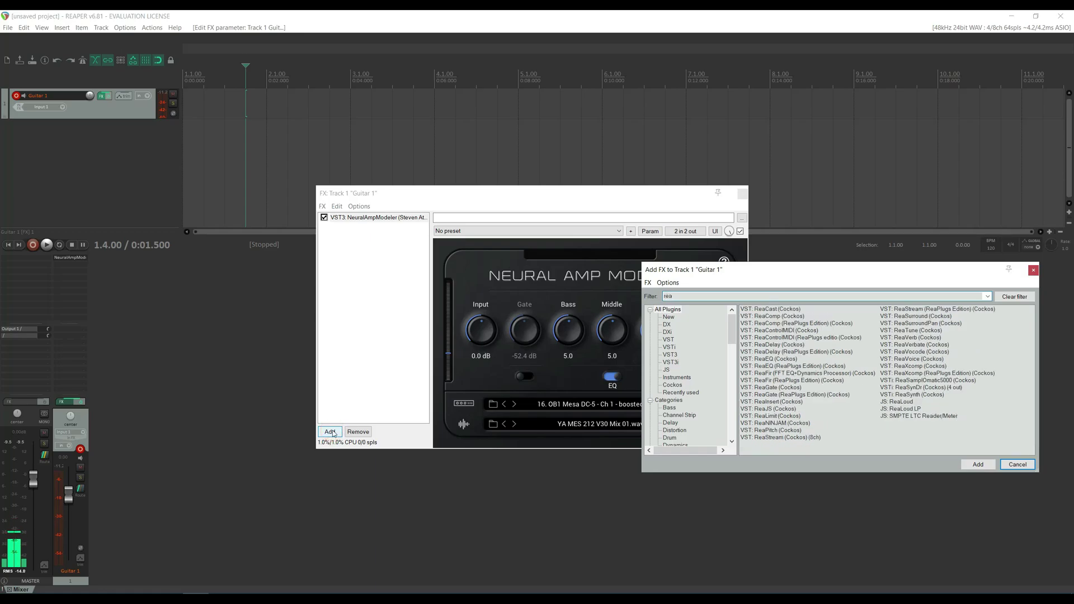
click(779, 388)
click(978, 465)
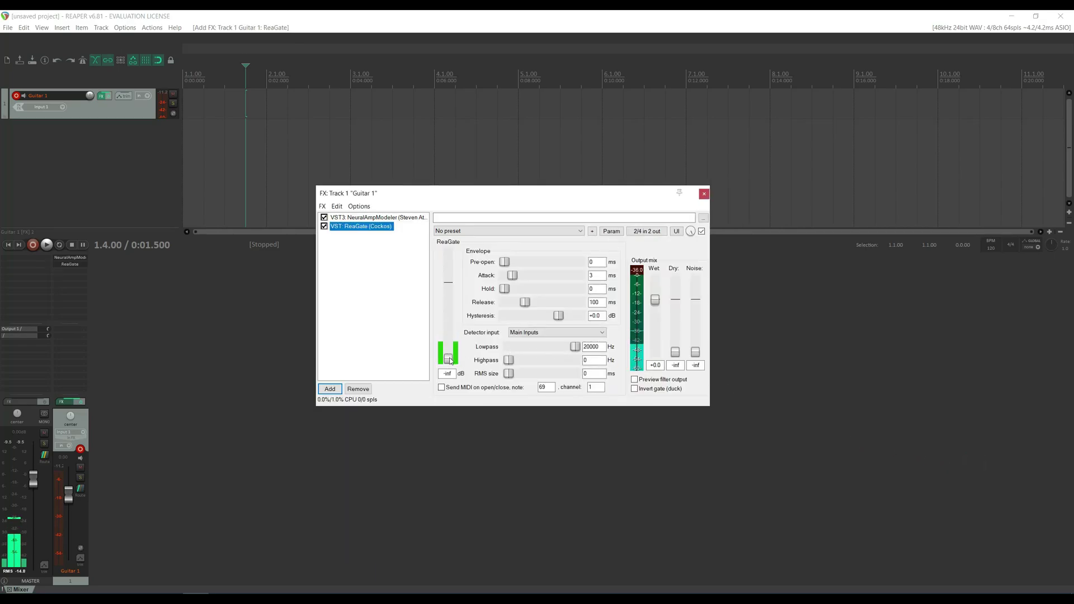
drag(350, 229, 353, 221)
Set ReaGate's threshold to about -57.9 dB and its release to 4 ms, and bypass the plug-in for comparison
drag(449, 359, 451, 355)
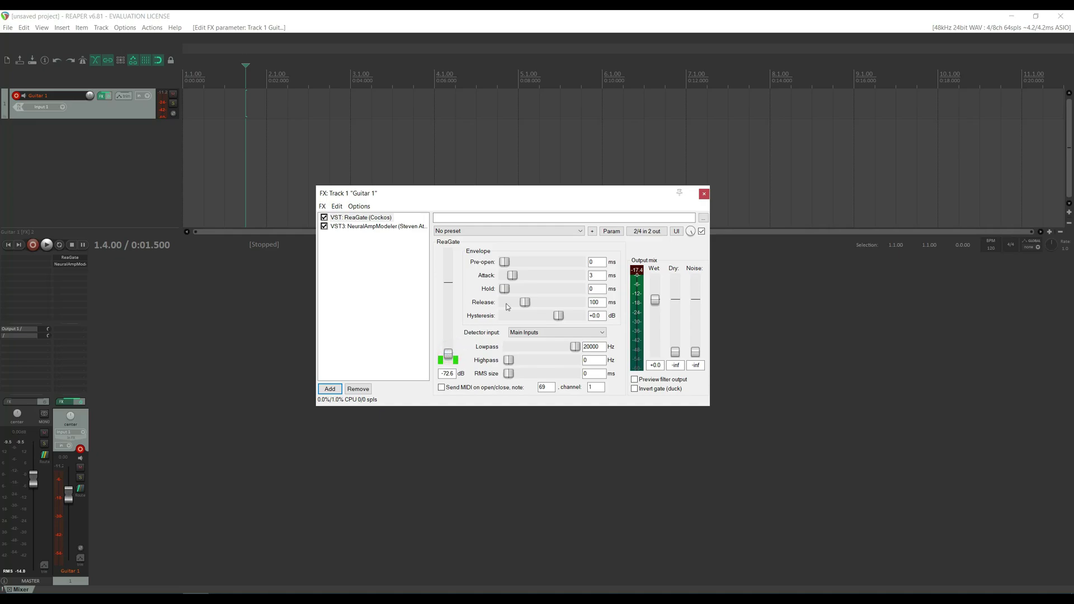
drag(524, 305, 509, 306)
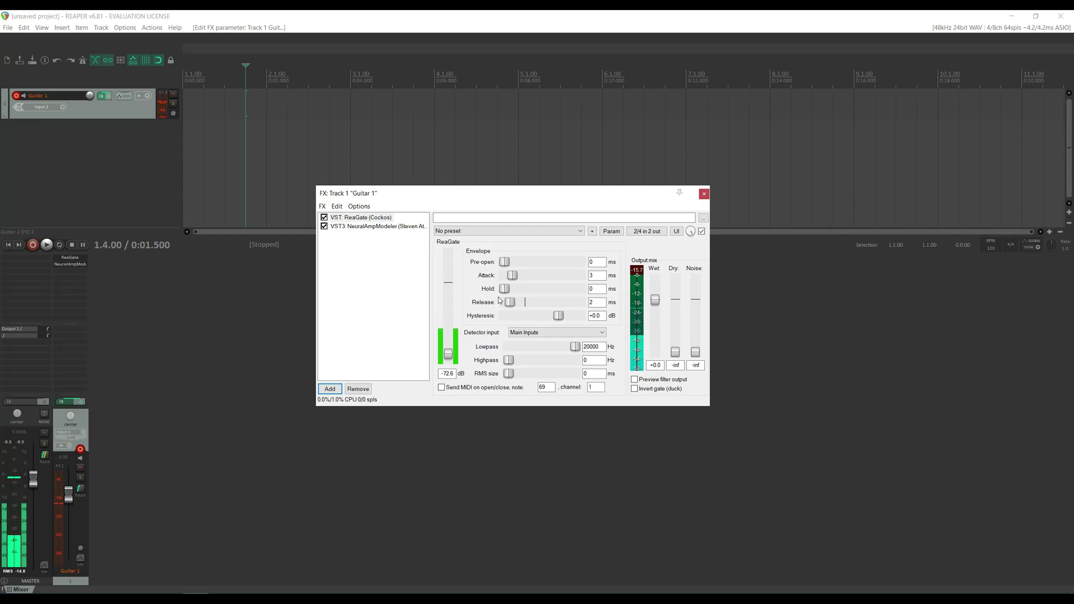
drag(449, 359, 450, 356)
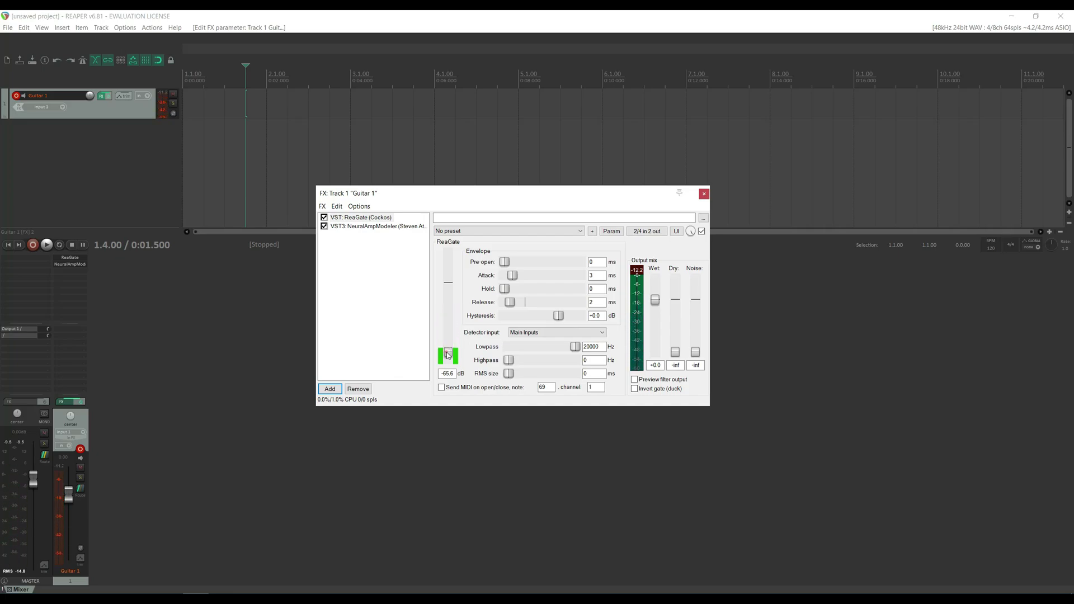
drag(513, 305, 506, 303)
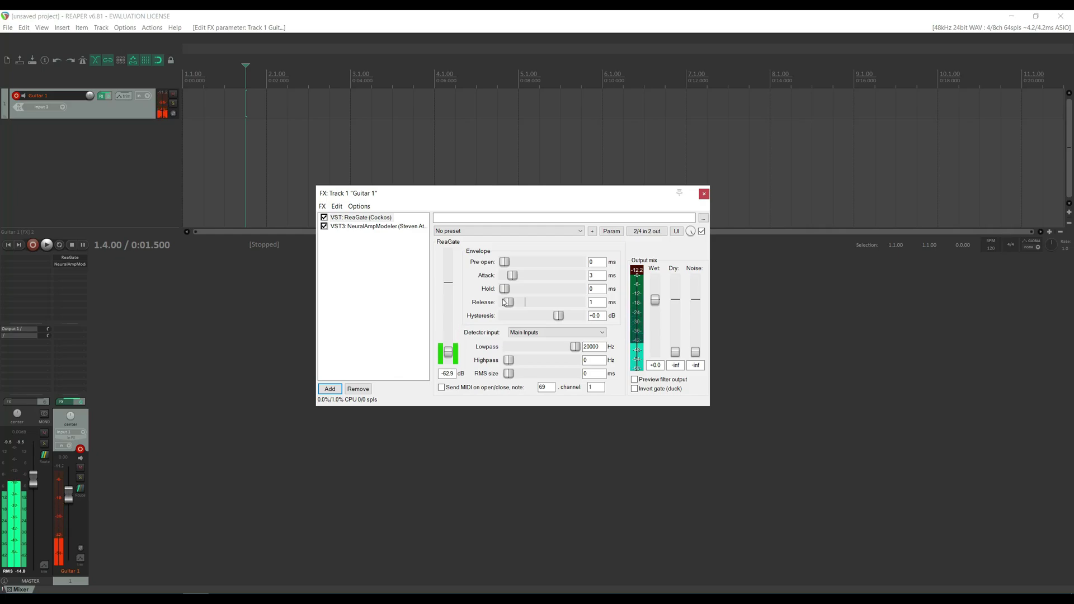
drag(511, 304, 514, 304)
drag(448, 357, 448, 354)
click(445, 355)
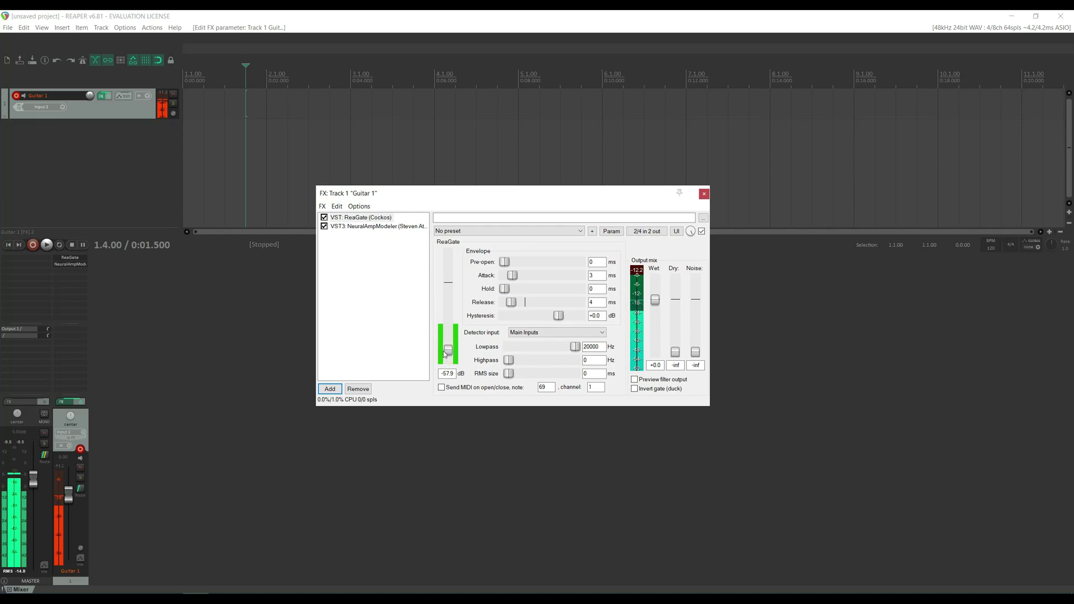
click(325, 218)
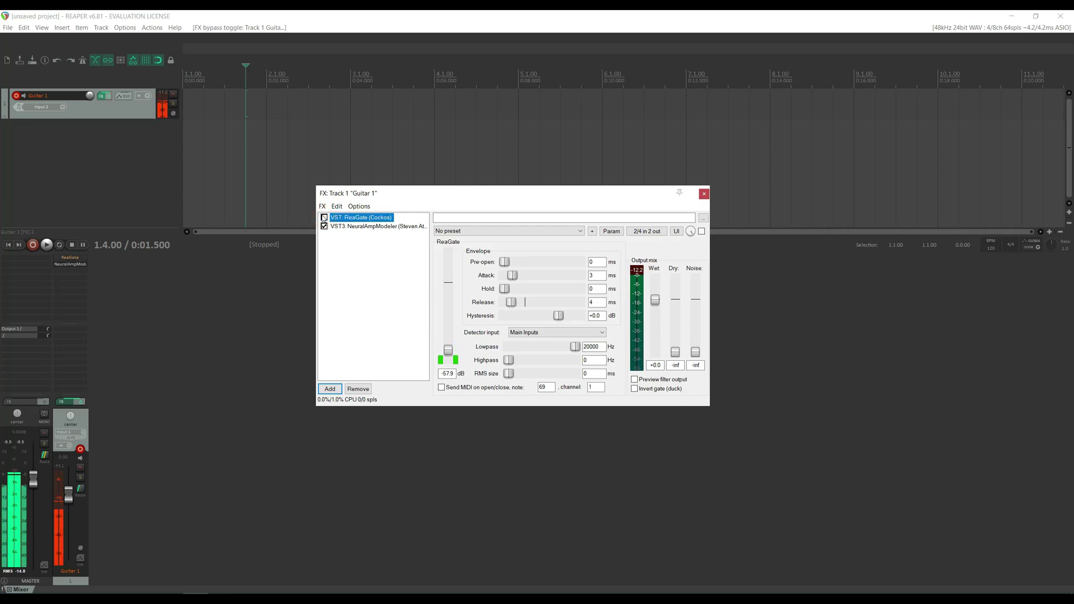
Compare the guitar tone with ReaGate switched on and bypassed
click(324, 218)
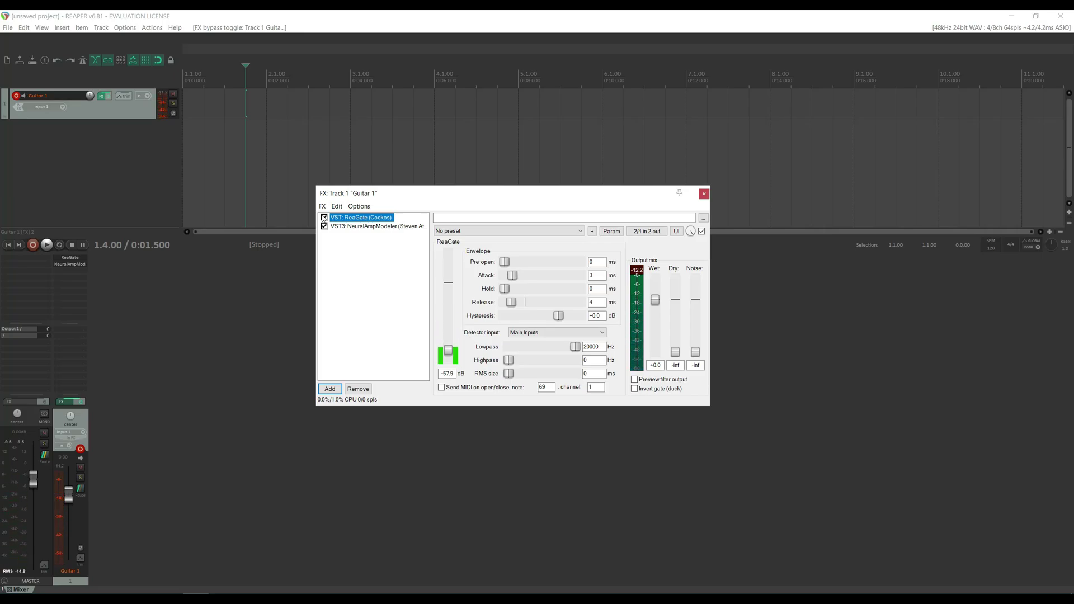
click(324, 219)
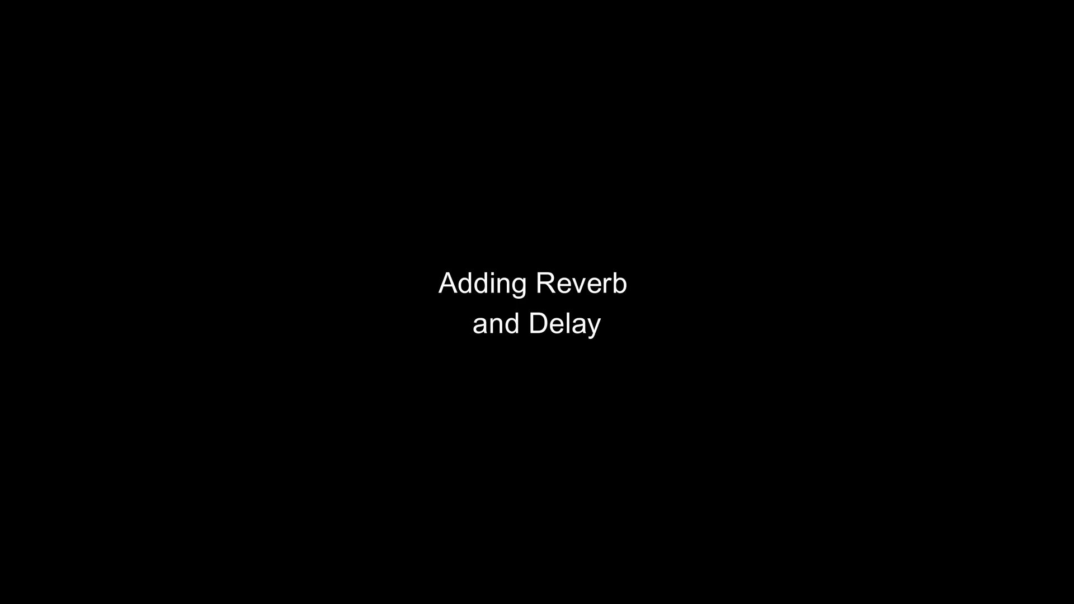
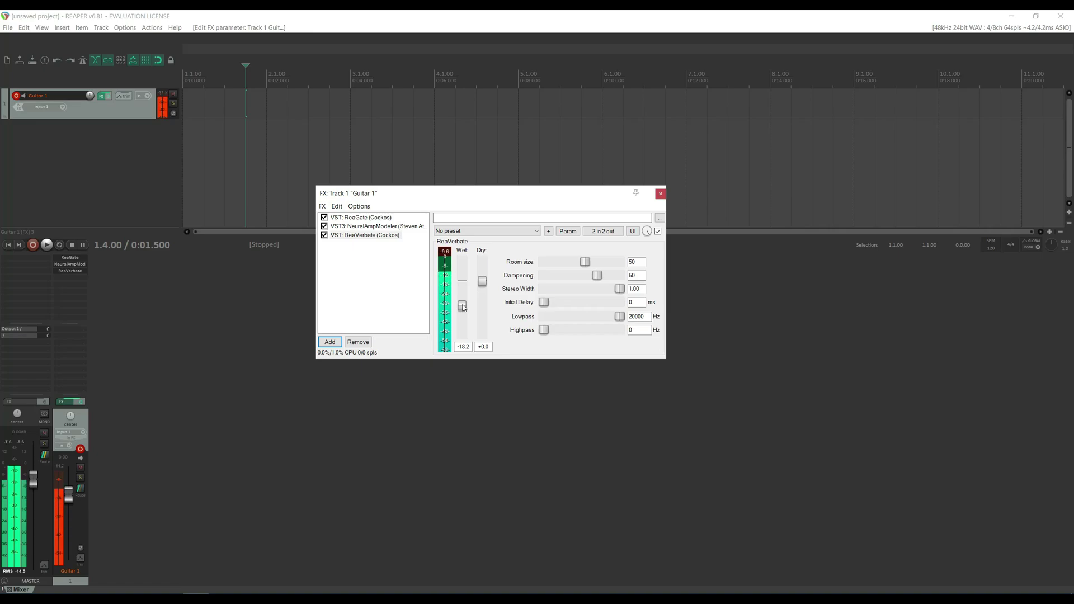
Set ReaVerbate's wet level to about -11.6 dB and add the Cockos ReaDelay plug-in to Guitar 1
drag(463, 307, 466, 301)
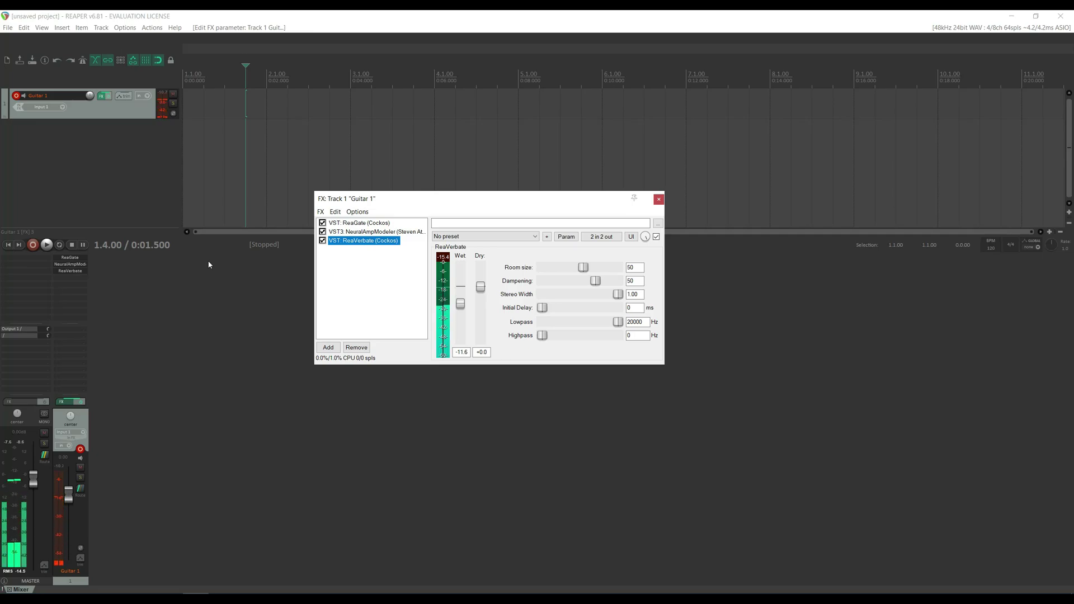
click(328, 347)
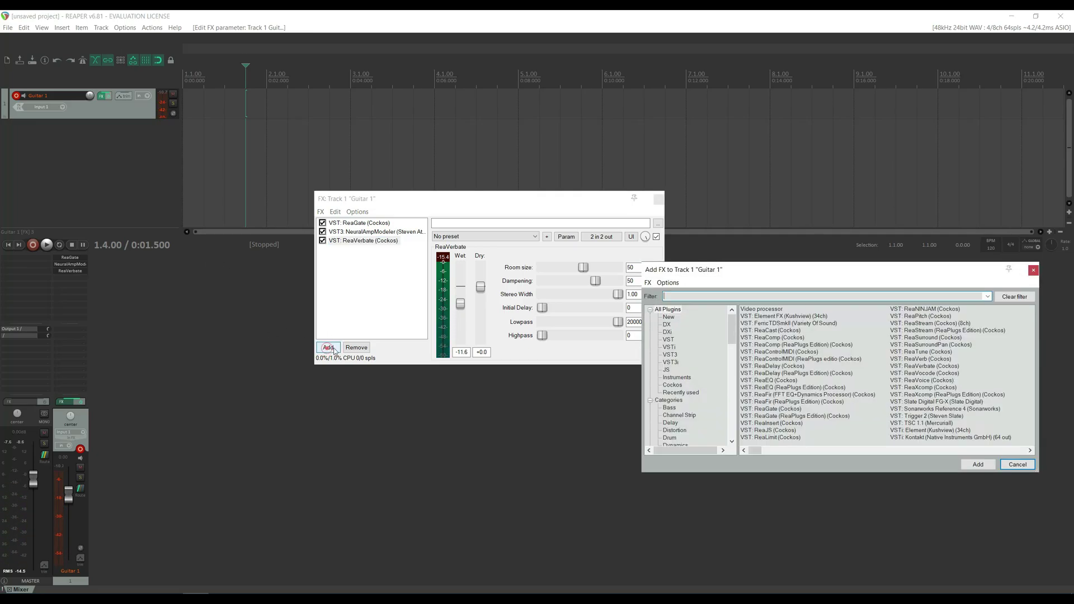
text(delay)
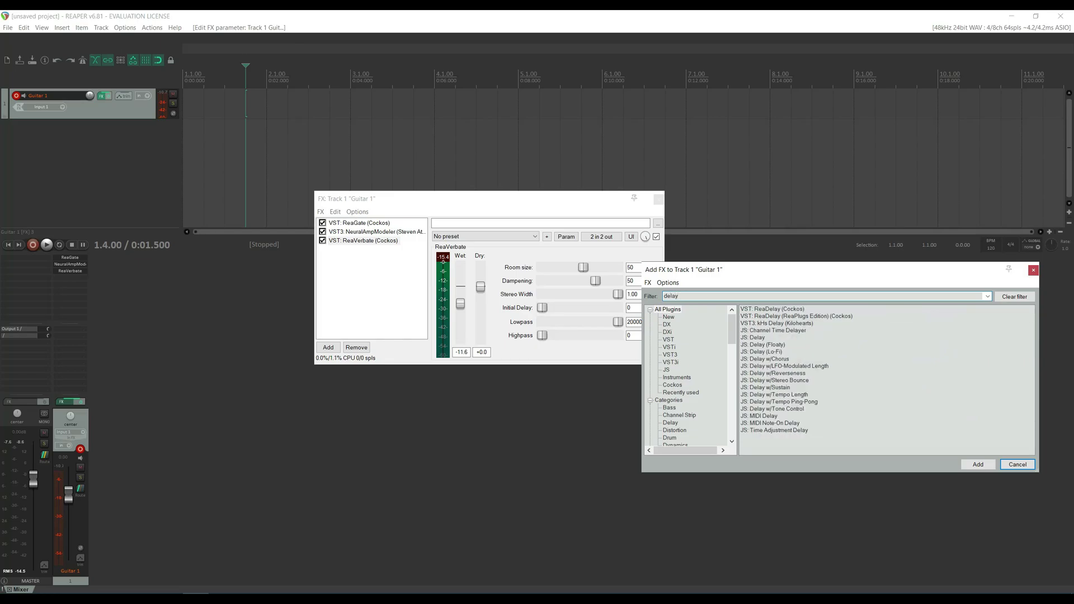
click(781, 309)
click(977, 464)
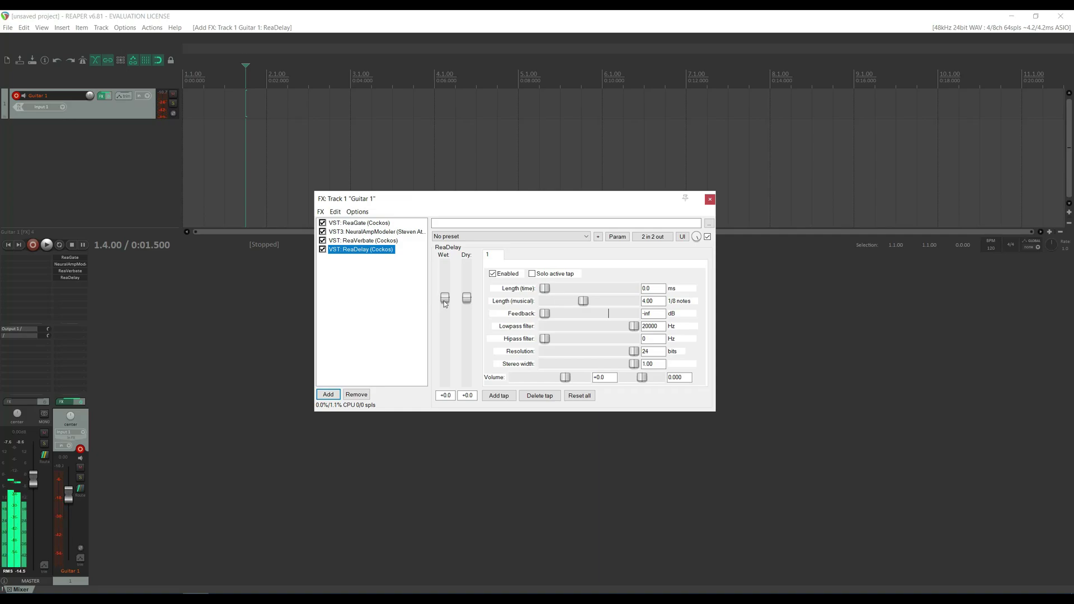
Set ReaDelay's wet level to about -19.2 dB, musical length 2.52, feedback -20.8 dB, lowpass 12137 Hz and hipass 538 Hz
drag(446, 304, 454, 343)
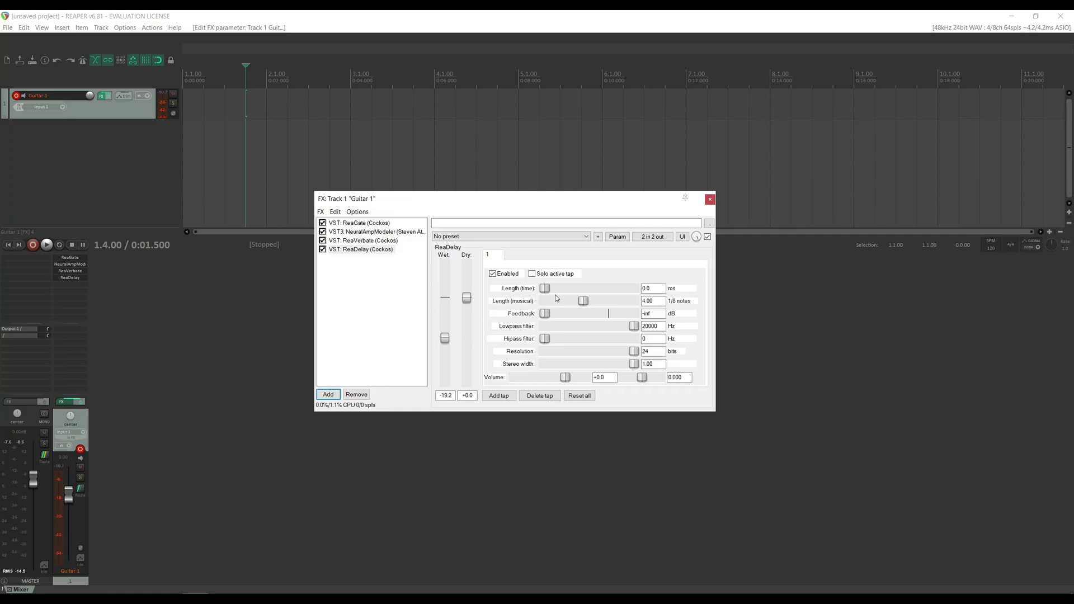
drag(581, 303, 578, 305)
drag(547, 314, 572, 316)
click(572, 317)
drag(572, 317, 557, 342)
drag(633, 328, 616, 334)
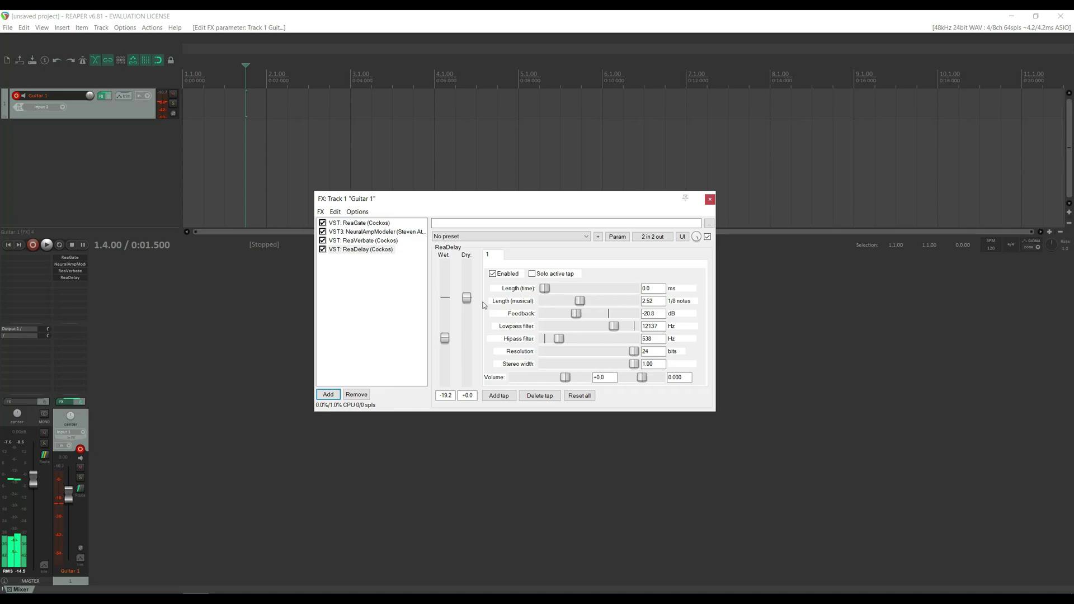
Move ReaDelay ahead of ReaVerbate in Guitar 1's effects chain and shift the effects window clear of the track list
click(360, 251)
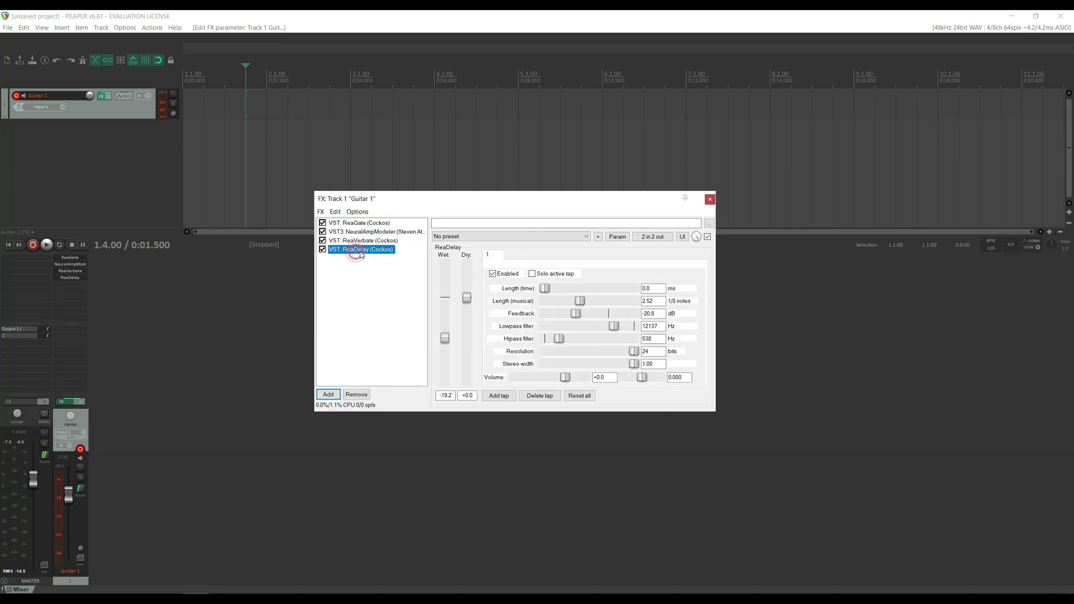
drag(361, 251, 361, 242)
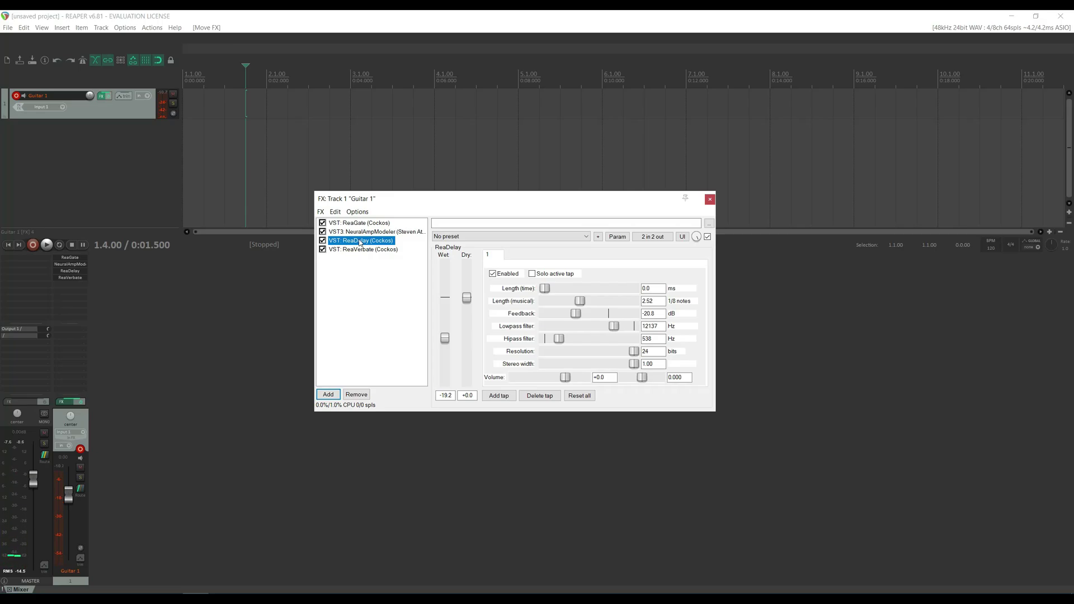
drag(504, 198, 610, 202)
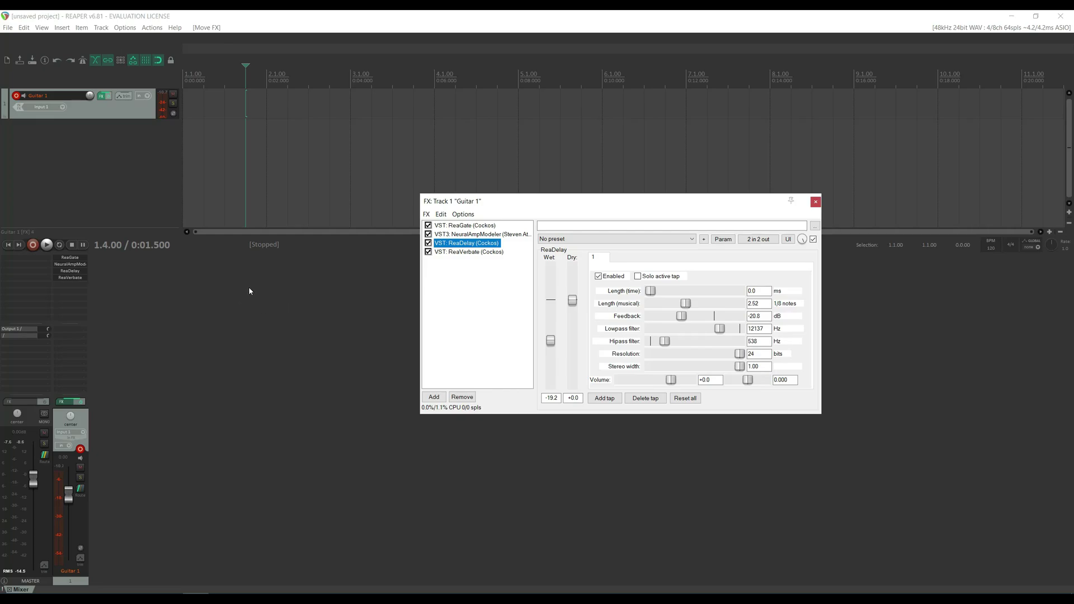
Add two new tracks below Guitar 1 and name them Reverb and Delay
double_click(107, 160)
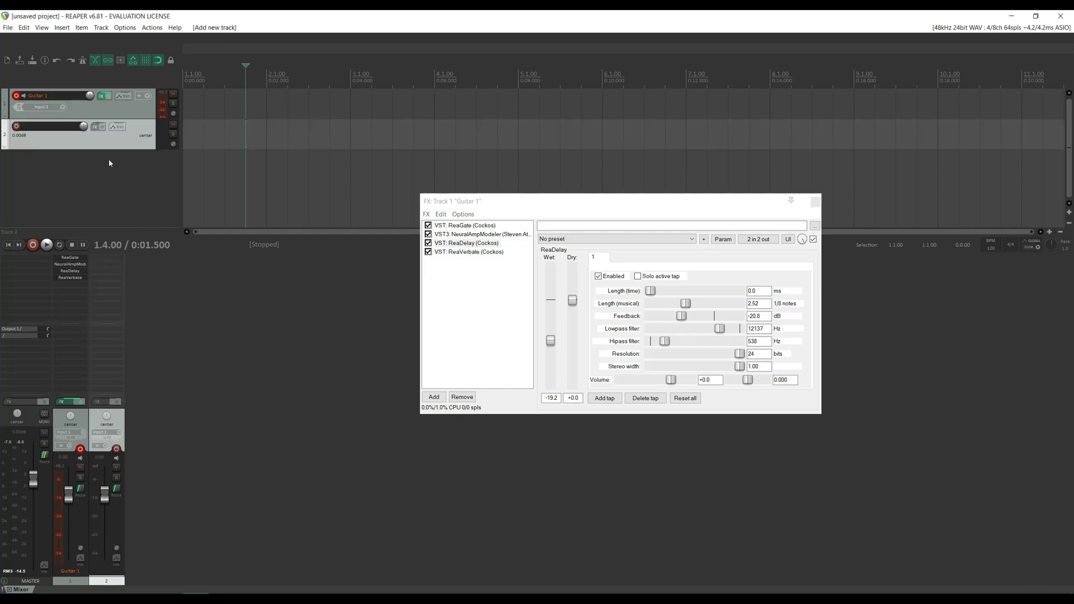
double_click(102, 168)
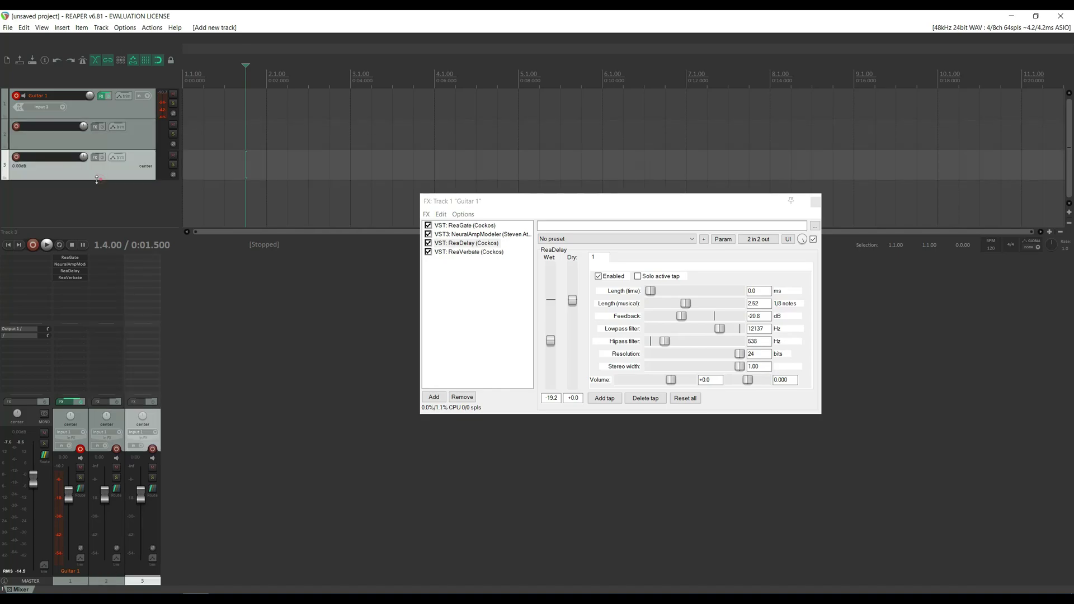
double_click(30, 125)
text(Rever)
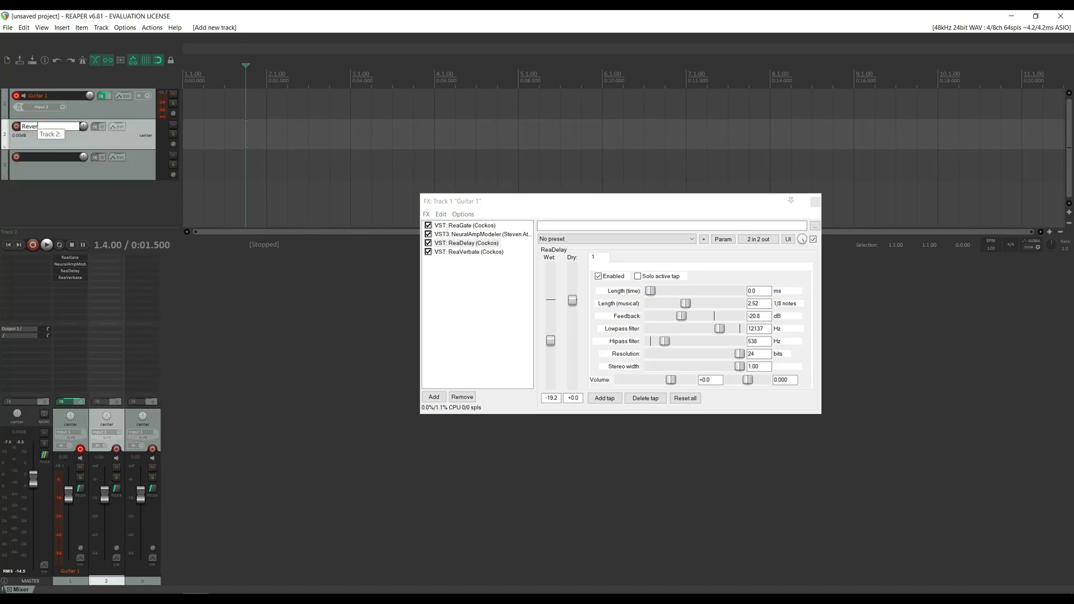
text(b)
key(Tab)
text(De)
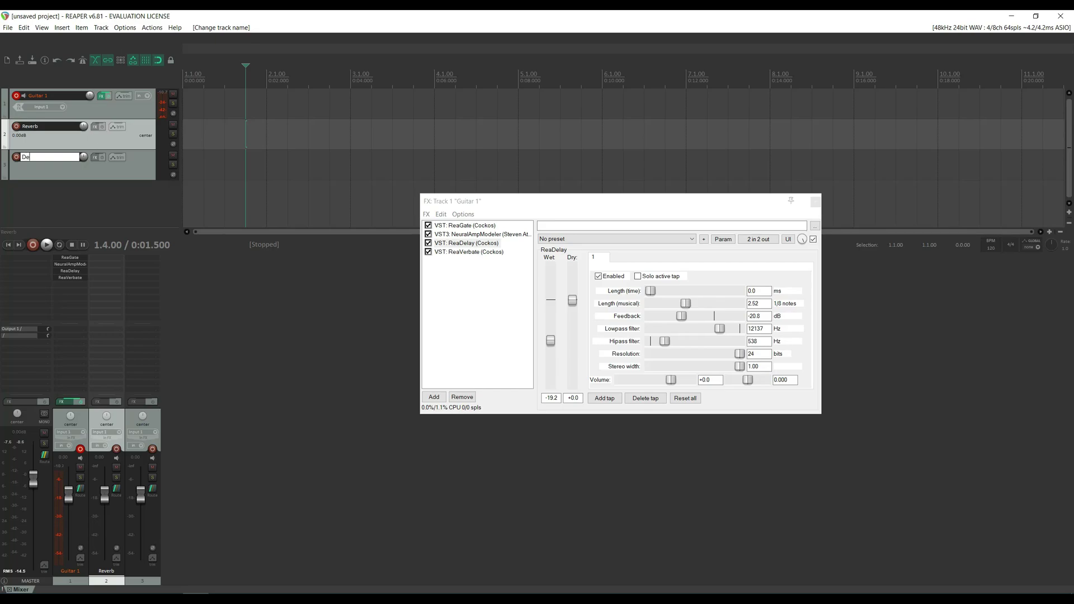
text(lay)
key(Return)
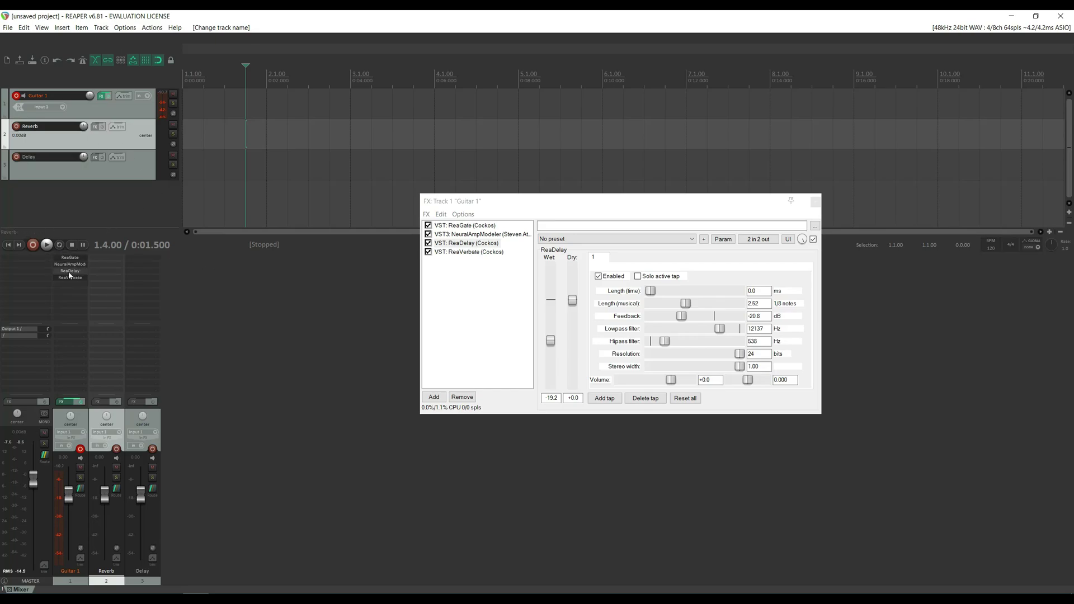
Copy Guitar 1's ReaDelay to the Delay track and its ReaVerbate to the Reverb track, and delete both plug-ins from Guitar 1
drag(69, 274, 144, 280)
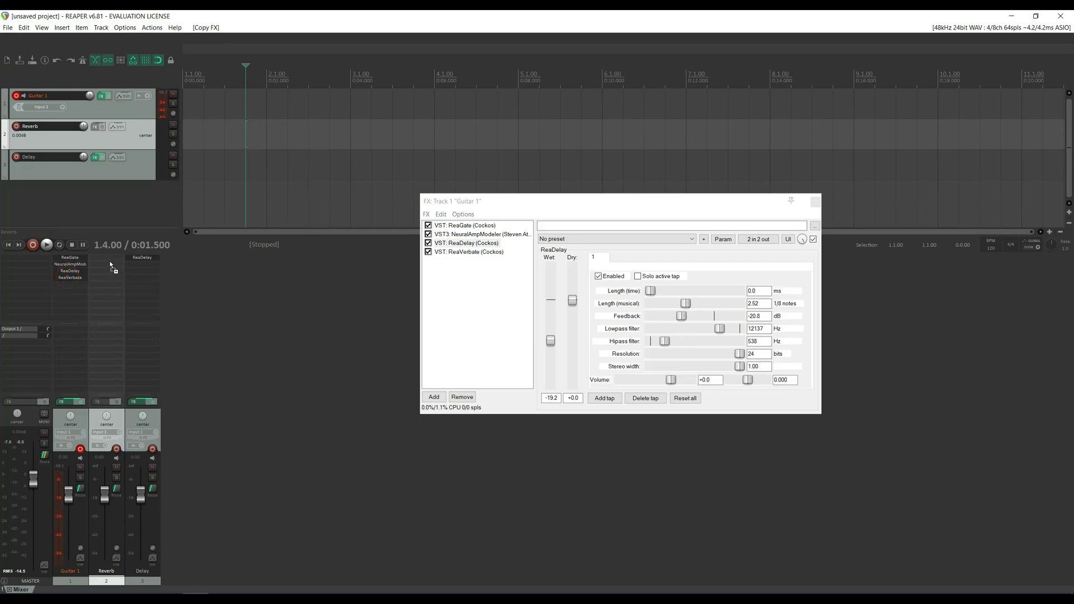
drag(65, 278, 106, 262)
right_click(70, 275)
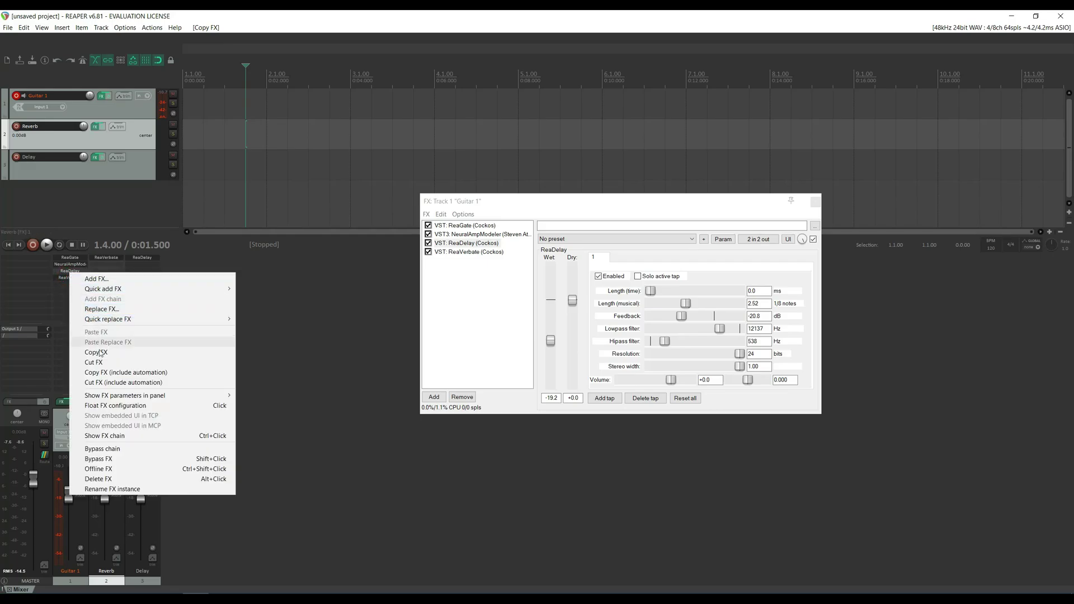
click(105, 479)
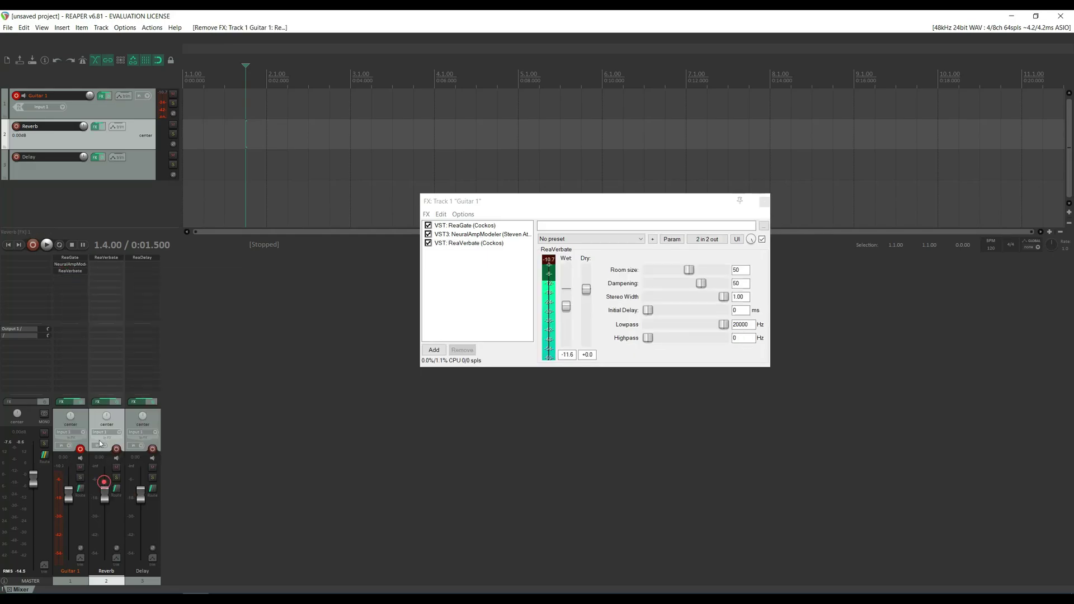
right_click(70, 274)
click(98, 477)
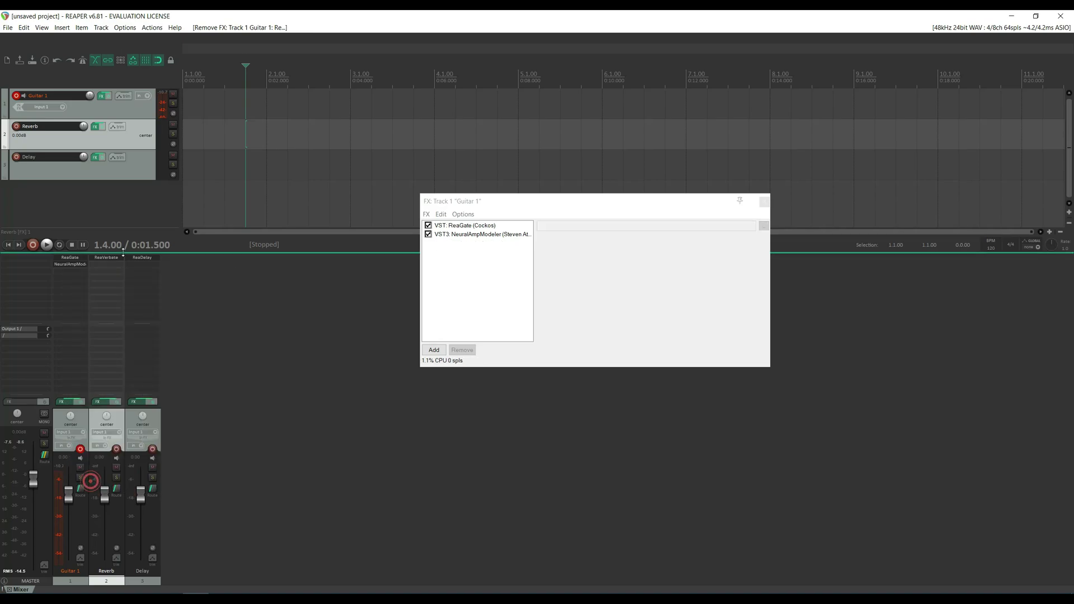
Set the Reverb track's ReaVerbate to a wet level of about 0 dB and a dry level of -inf
click(108, 263)
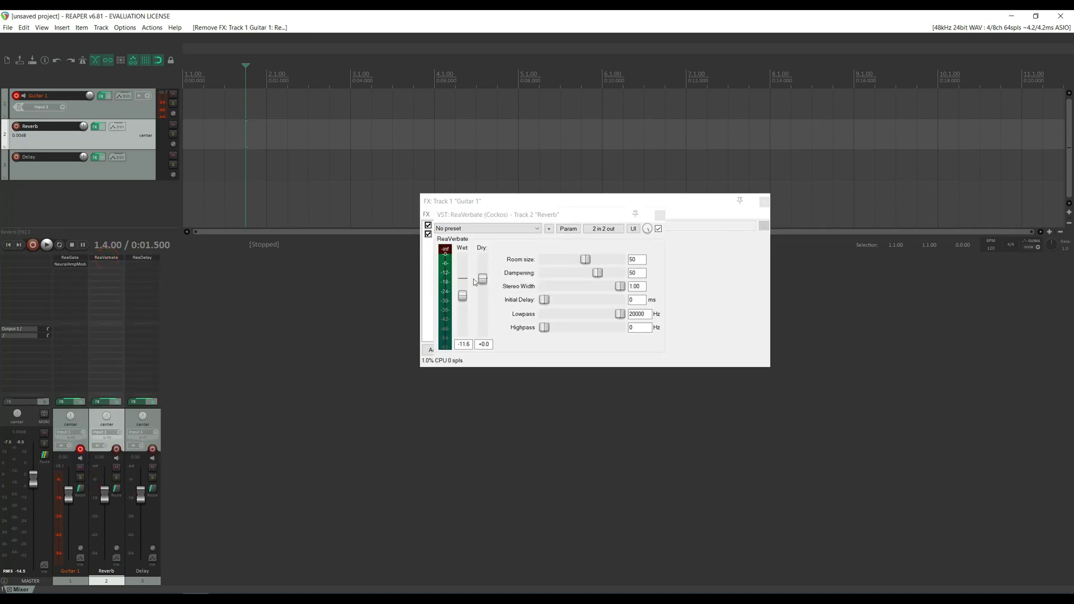
drag(468, 298, 483, 336)
drag(463, 278, 463, 278)
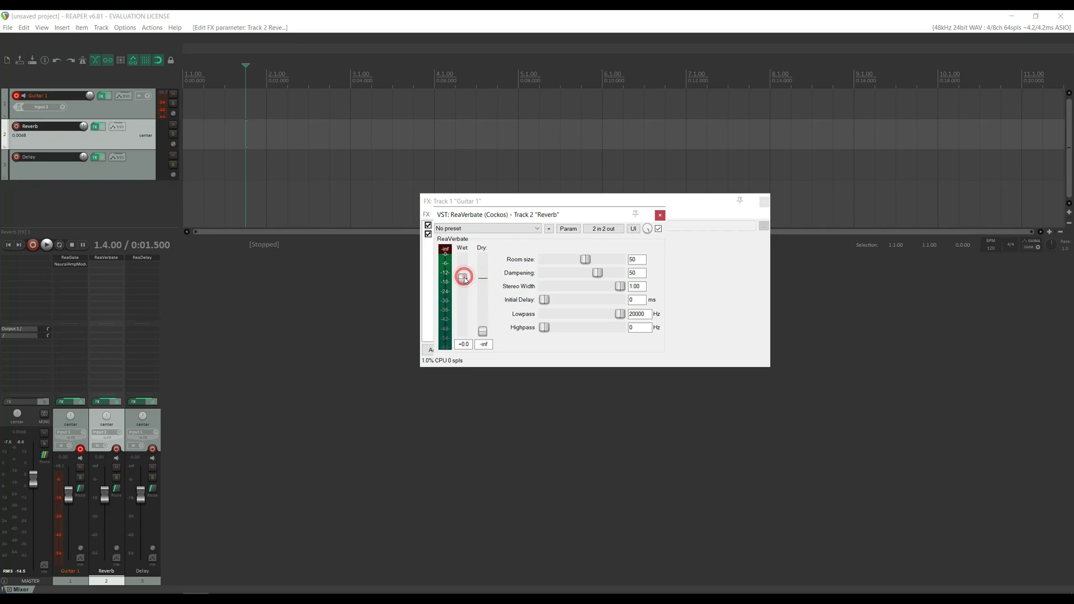
Set the Delay track's ReaDelay to about -0.2 dB wet and -80.6 dB dry, and close its window and Guitar 1's effects chain
click(139, 257)
drag(458, 342, 482, 387)
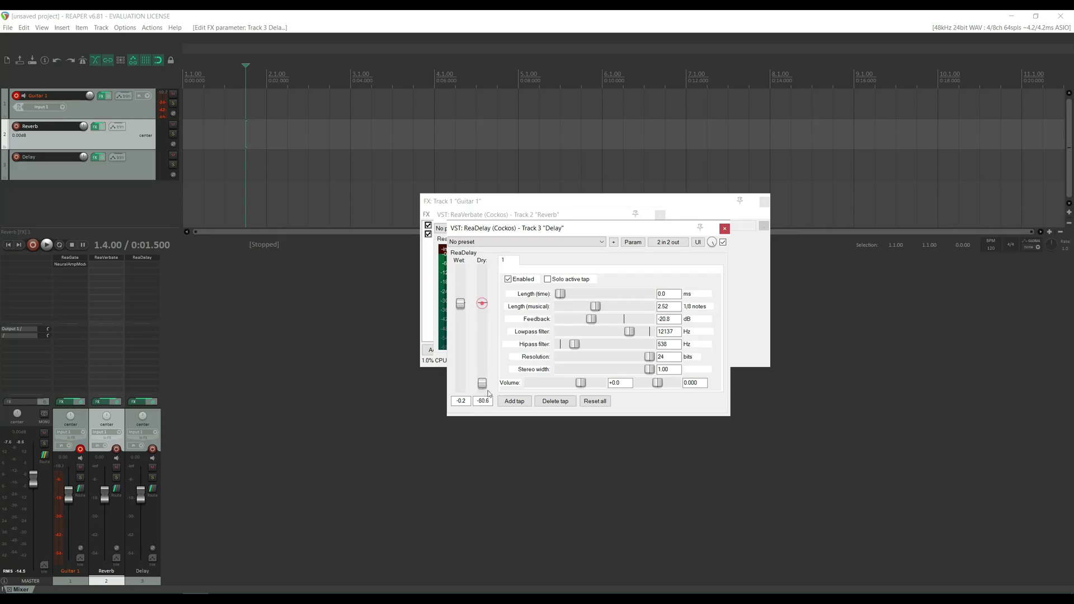
click(725, 229)
click(765, 202)
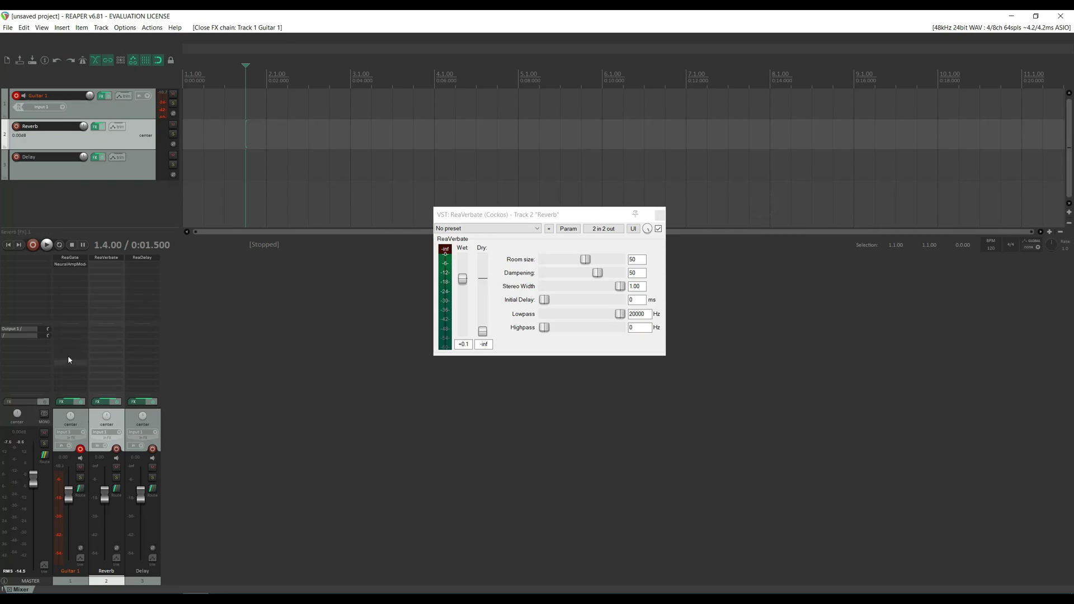
Create sends from Guitar 1 to the Reverb and Delay tracks and close the send controls
click(80, 419)
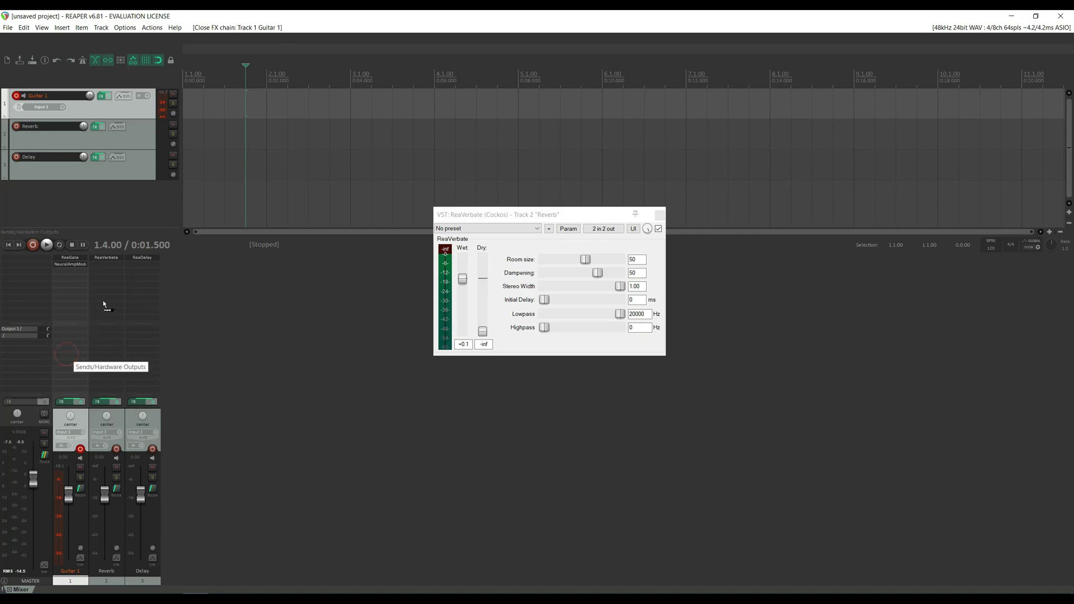
click(67, 353)
click(94, 332)
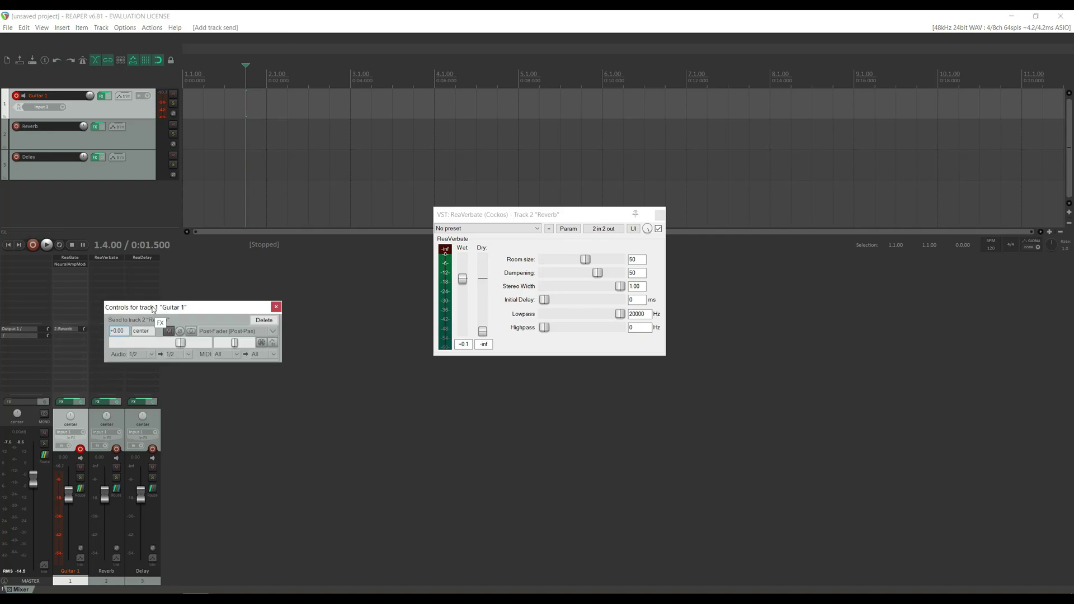
drag(149, 307, 308, 320)
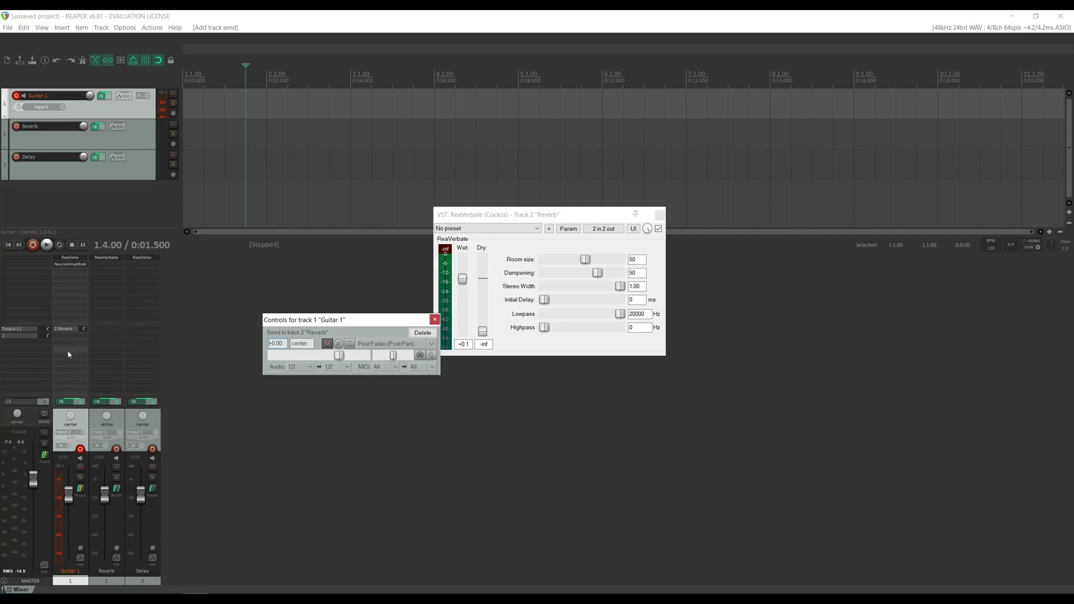
drag(63, 352, 140, 343)
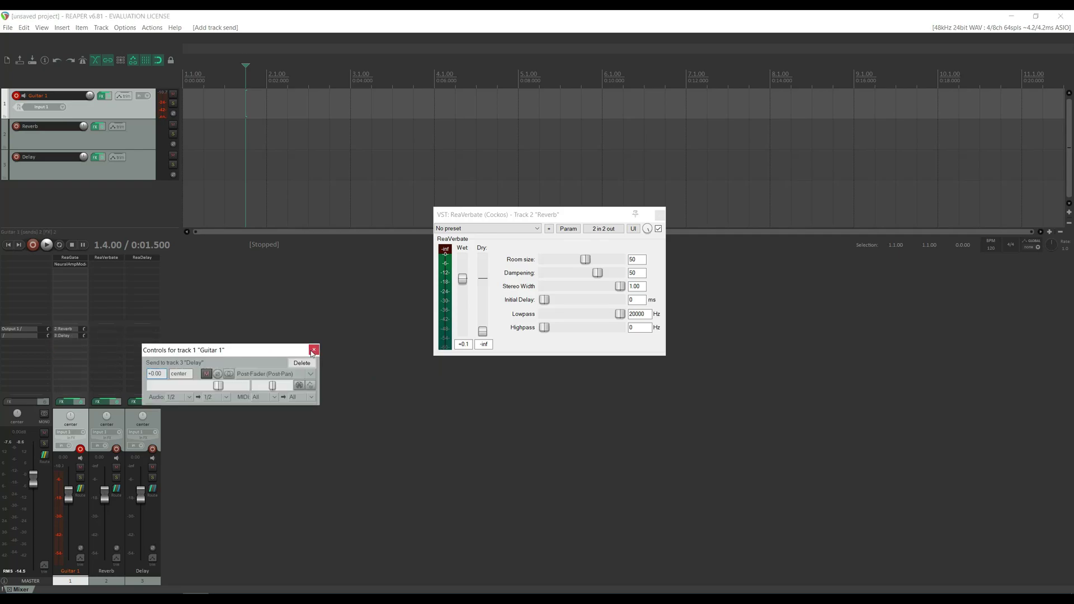
click(313, 351)
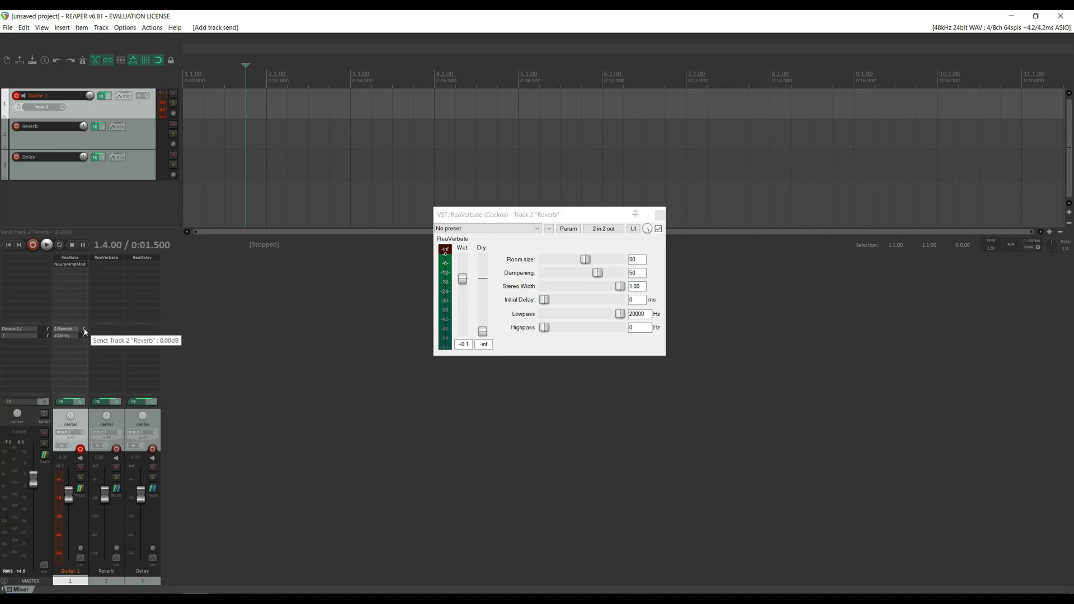
Adjust the send levels from Guitar 1 to the Reverb and Delay tracks while playing
mouse_move(85, 331)
mouse_down()
mouse_move(84, 341)
mouse_move(65, 332)
mouse_up()
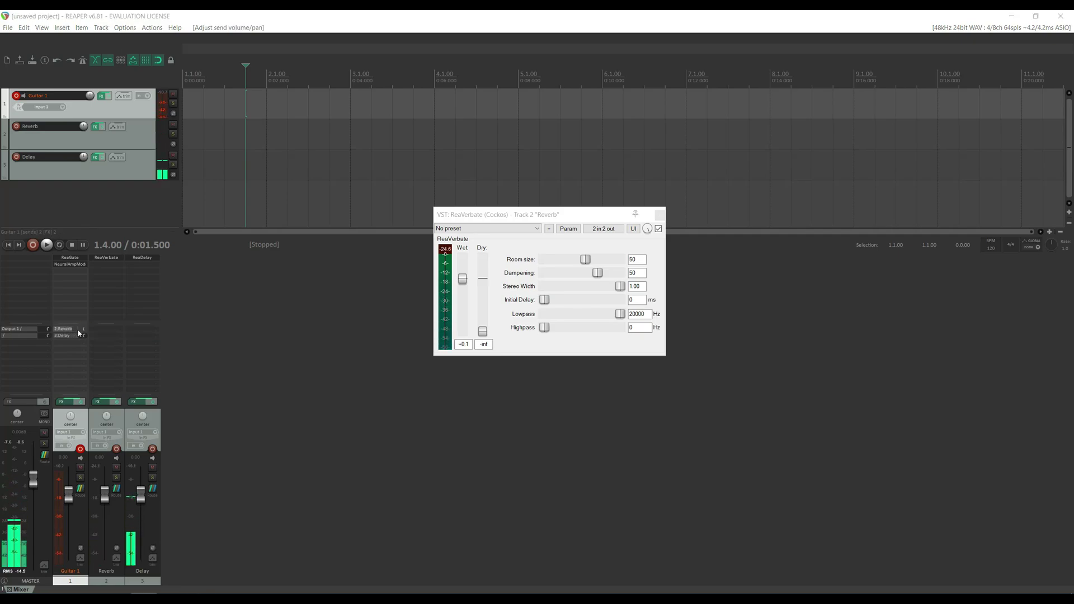
drag(79, 334, 94, 329)
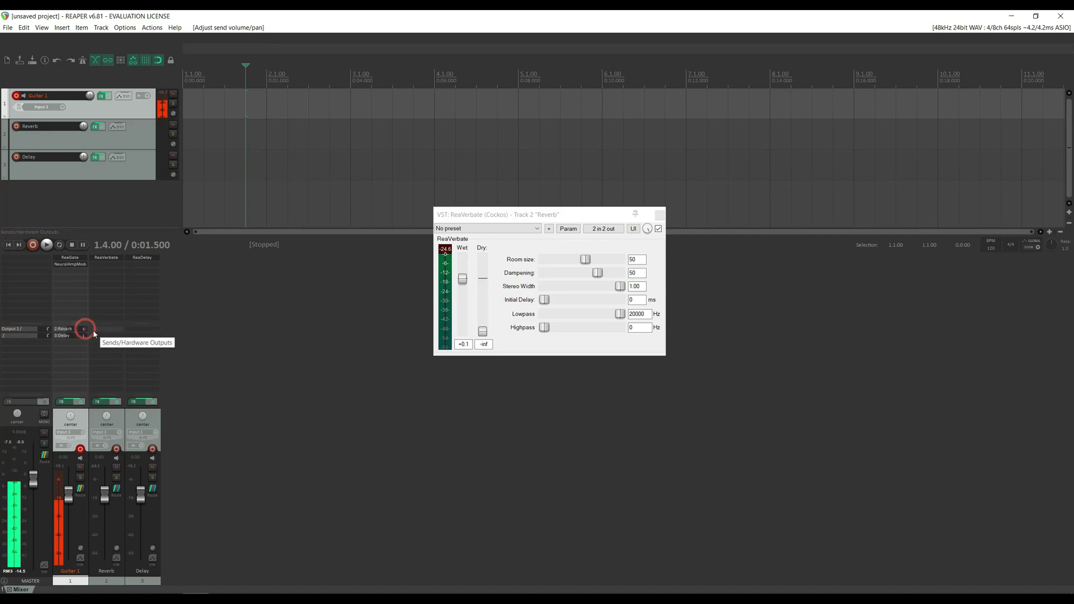
drag(93, 330, 91, 338)
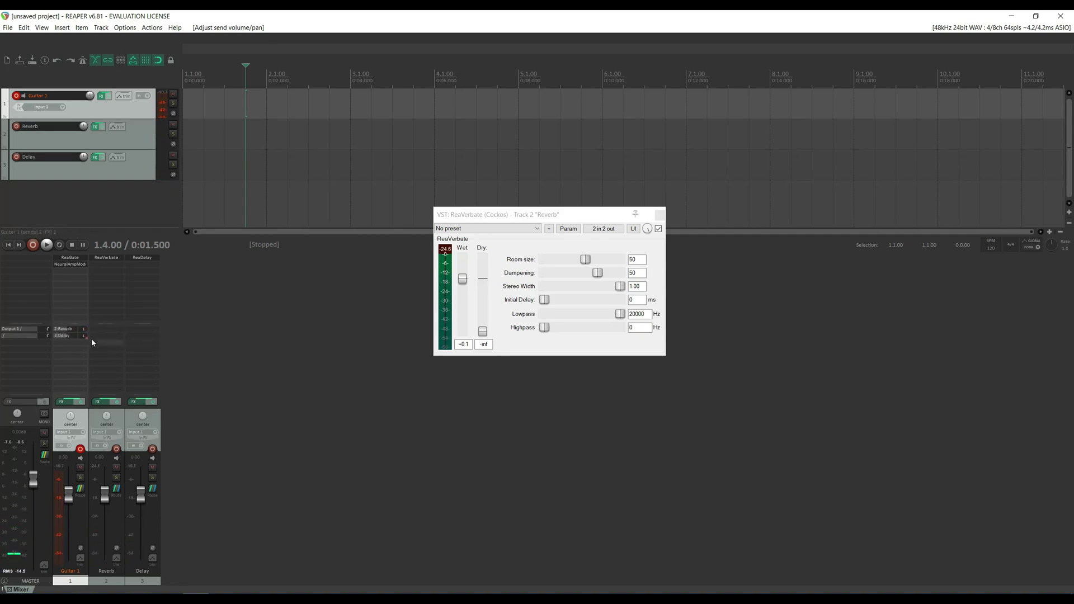